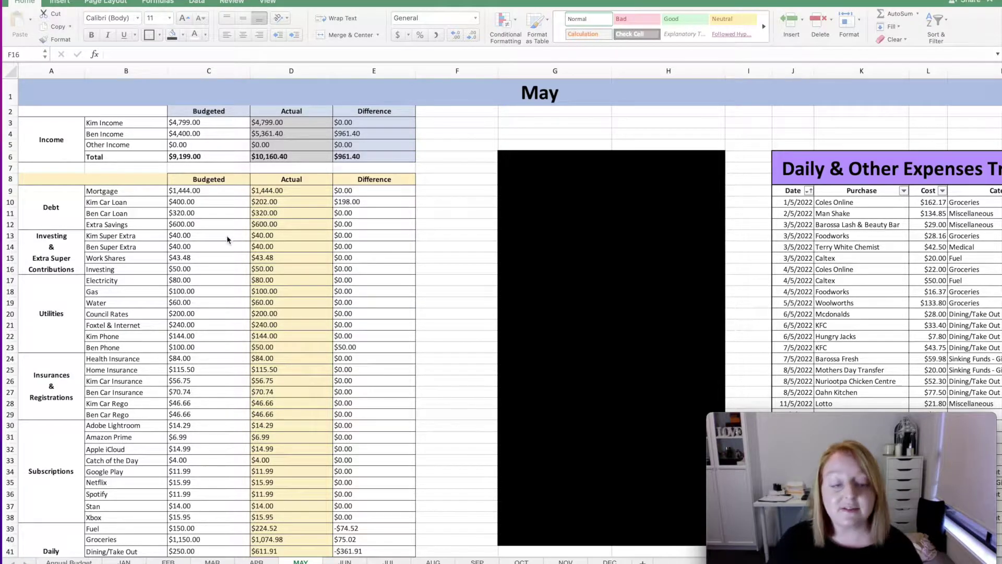
Step: Check the budgeted income amounts in C3 and C4, the actual income sum and the difference formula
click(222, 122)
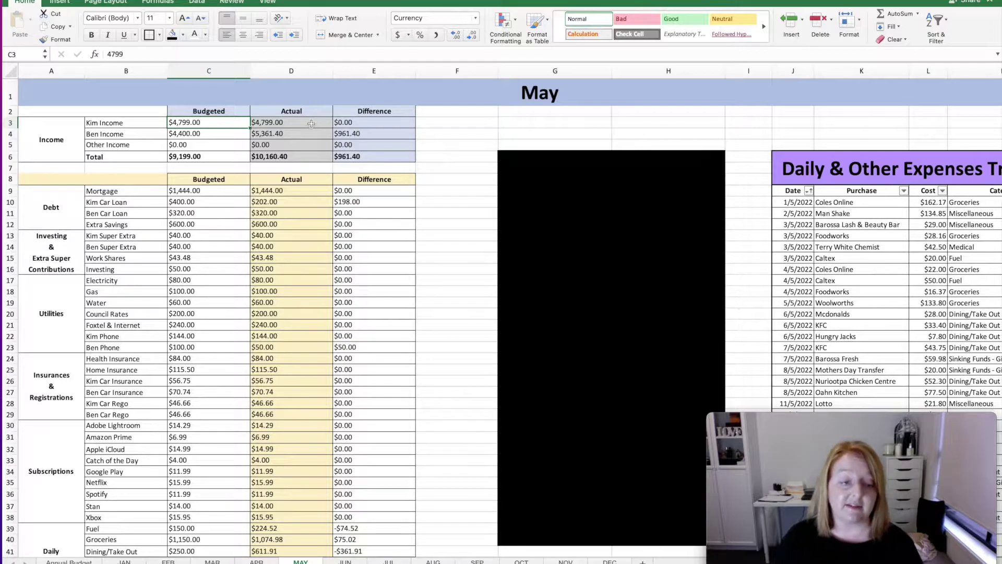
click(194, 135)
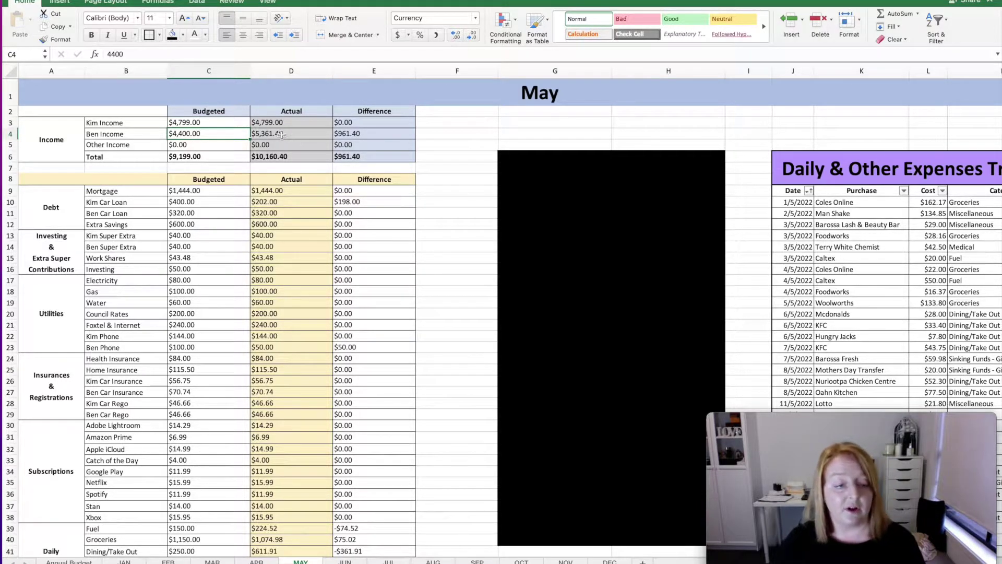
click(282, 134)
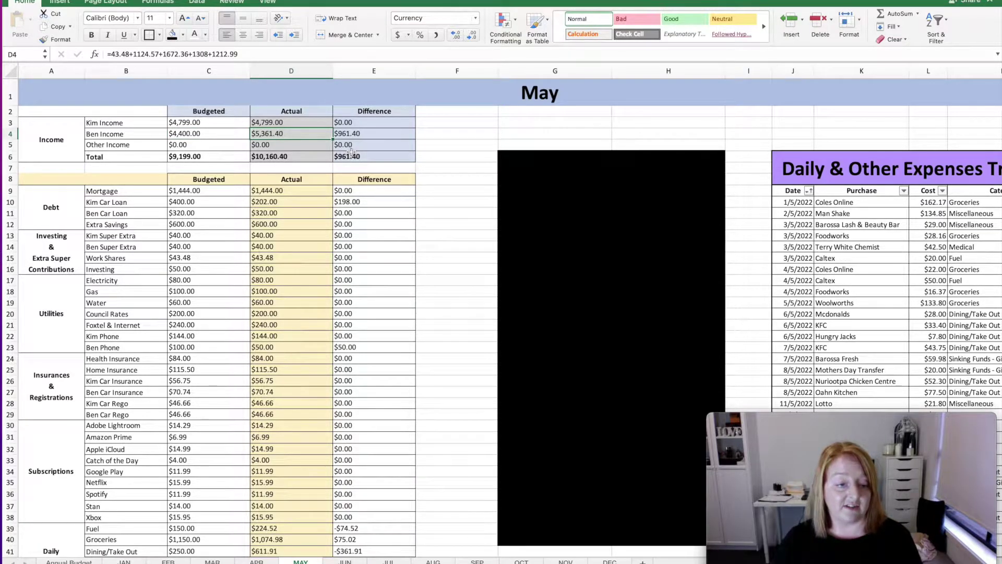
click(368, 134)
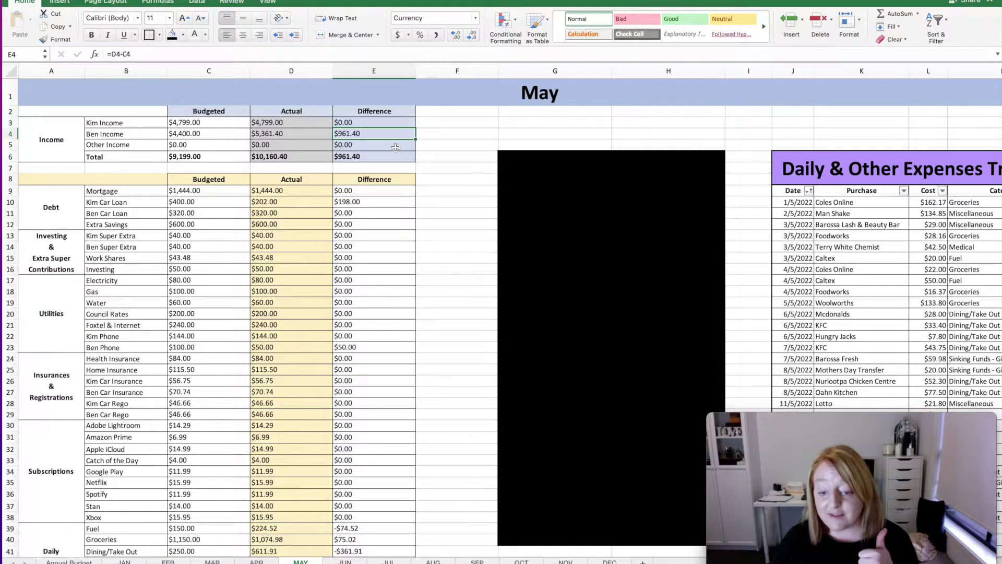
Step: Review the Mortgage actual amount and the first car loan's actual and difference formulas
scroll(362, 168, down, 1)
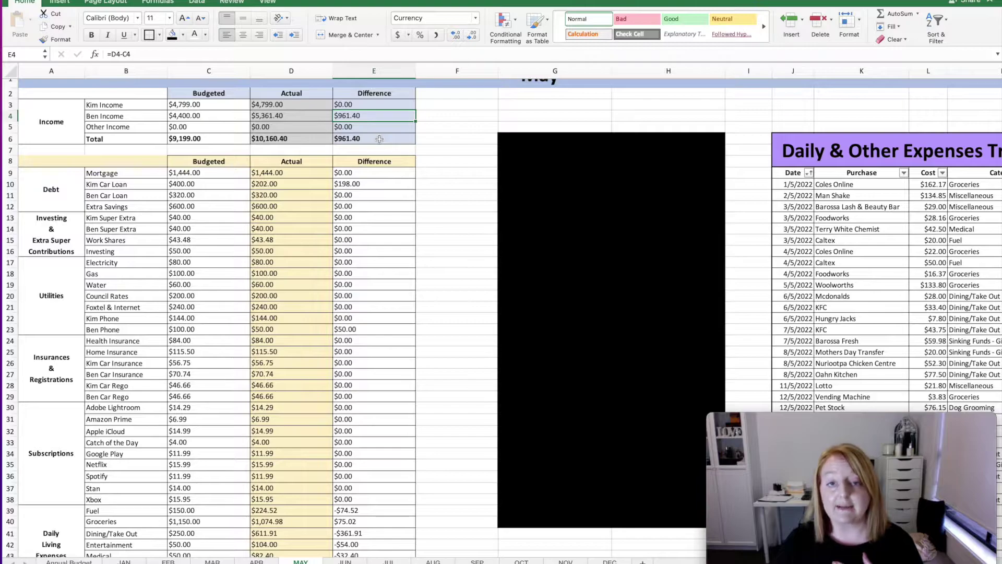
scroll(380, 139, down, 2)
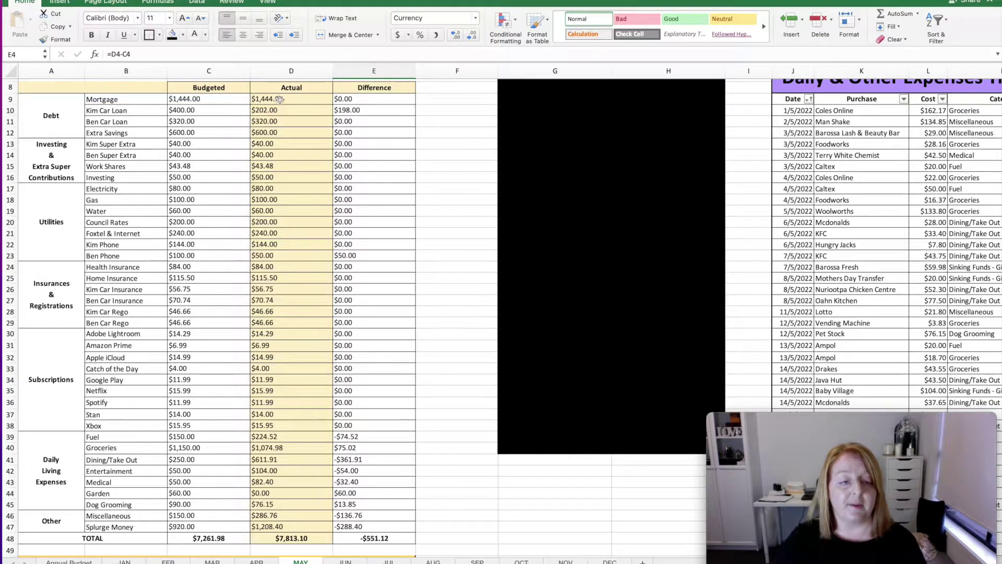
click(305, 102)
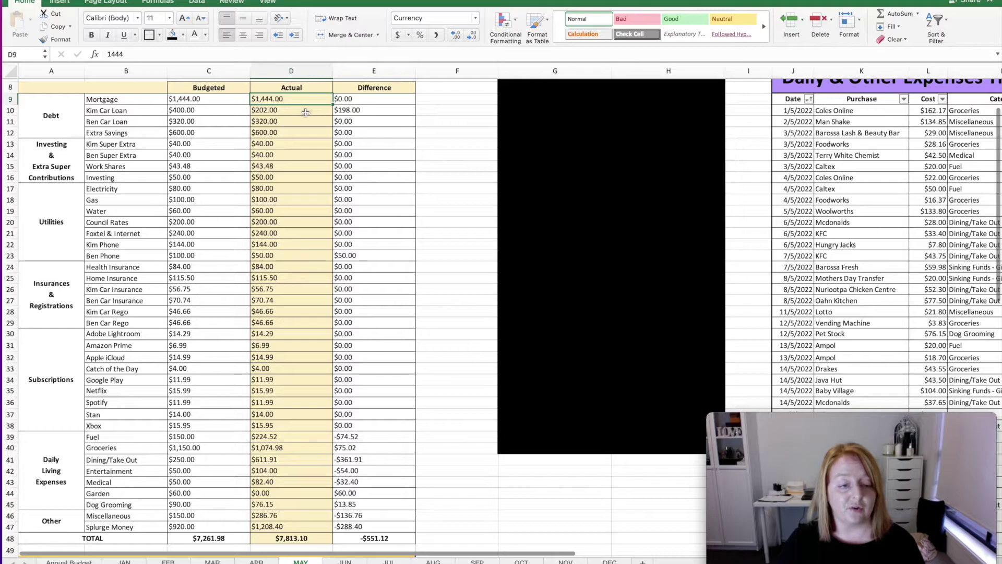
click(306, 112)
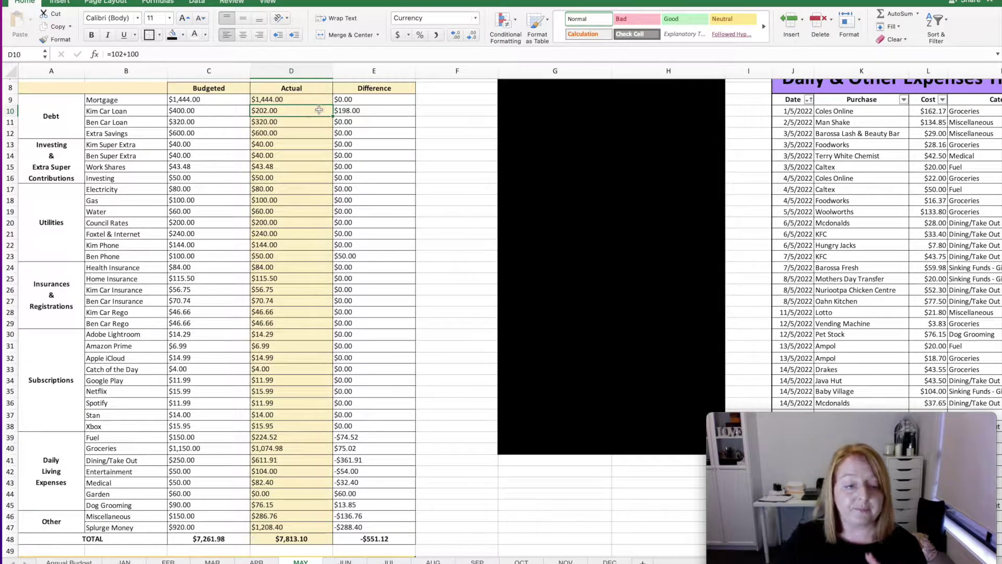
click(375, 113)
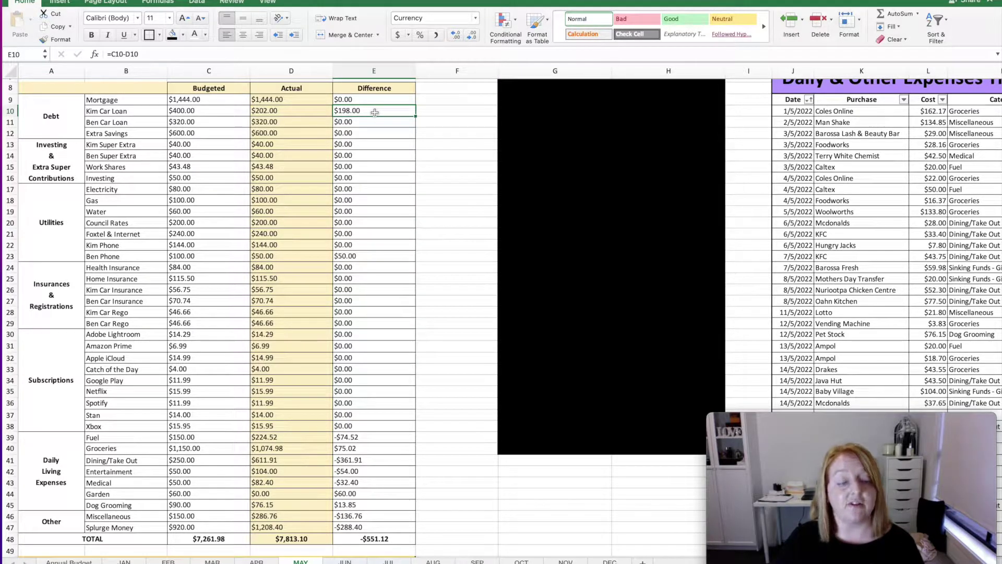
Step: Check the actual amounts for the second car loan, Extra Savings, super contributions, Work Shares and Investing
click(269, 124)
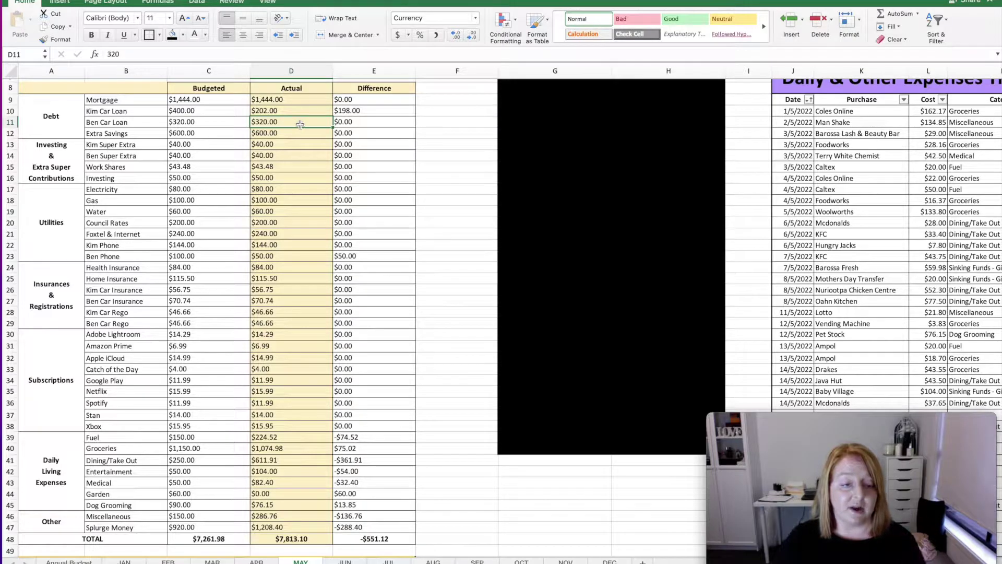
click(289, 133)
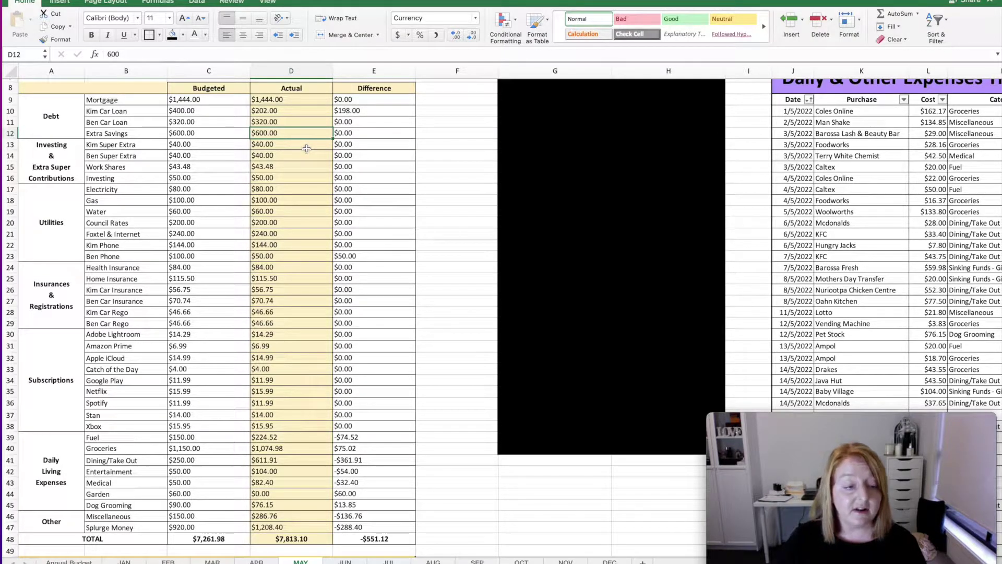
click(306, 148)
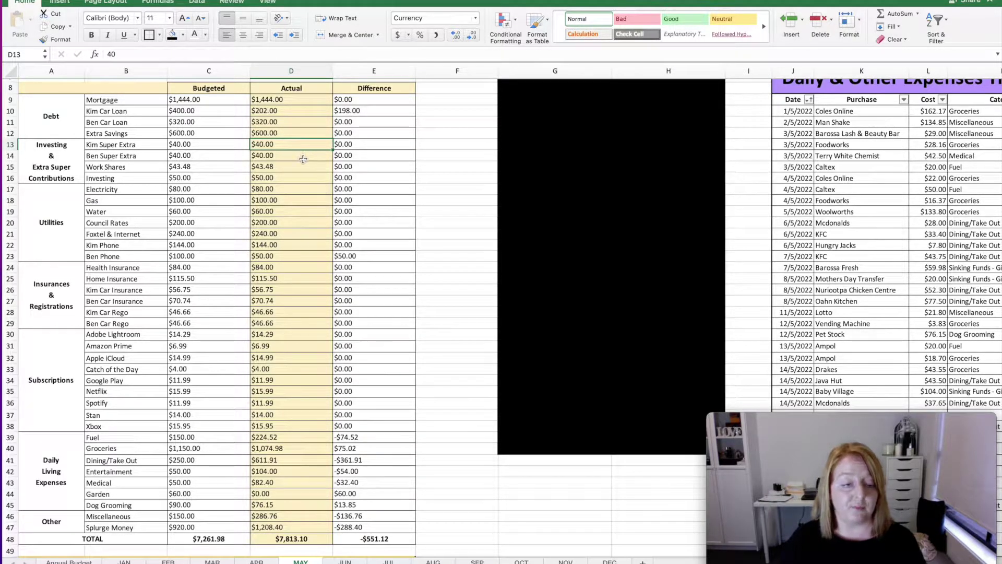
click(303, 159)
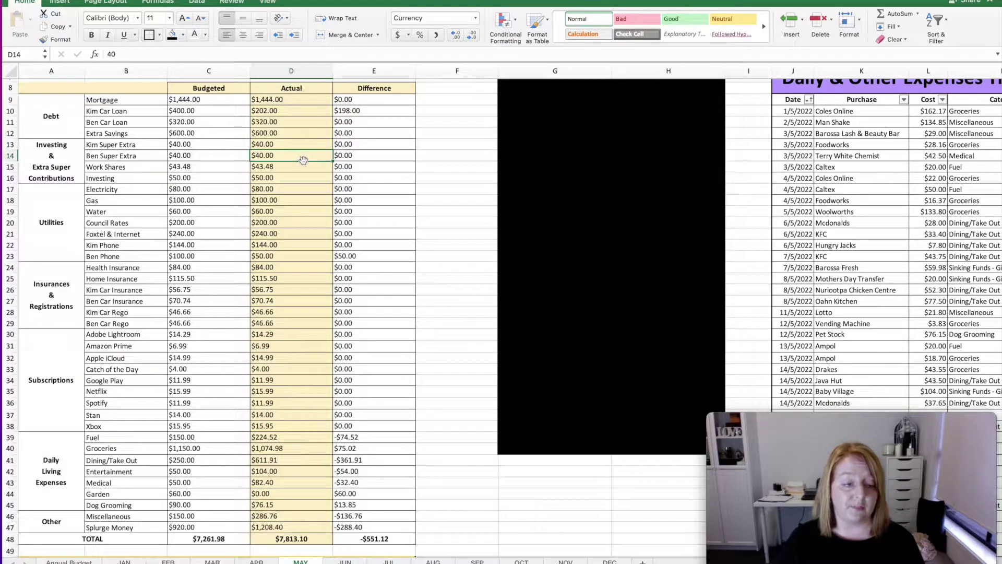
click(302, 167)
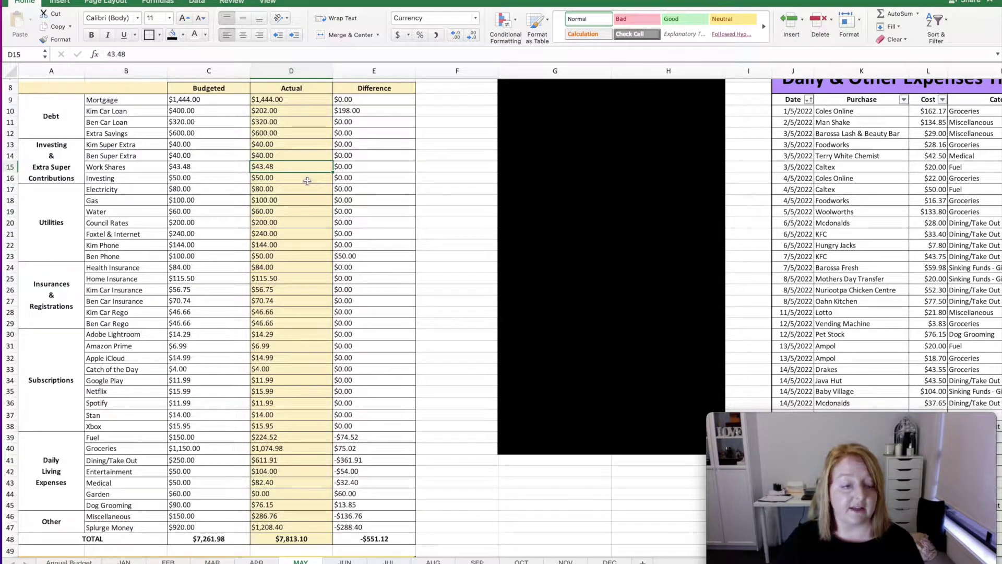
click(307, 181)
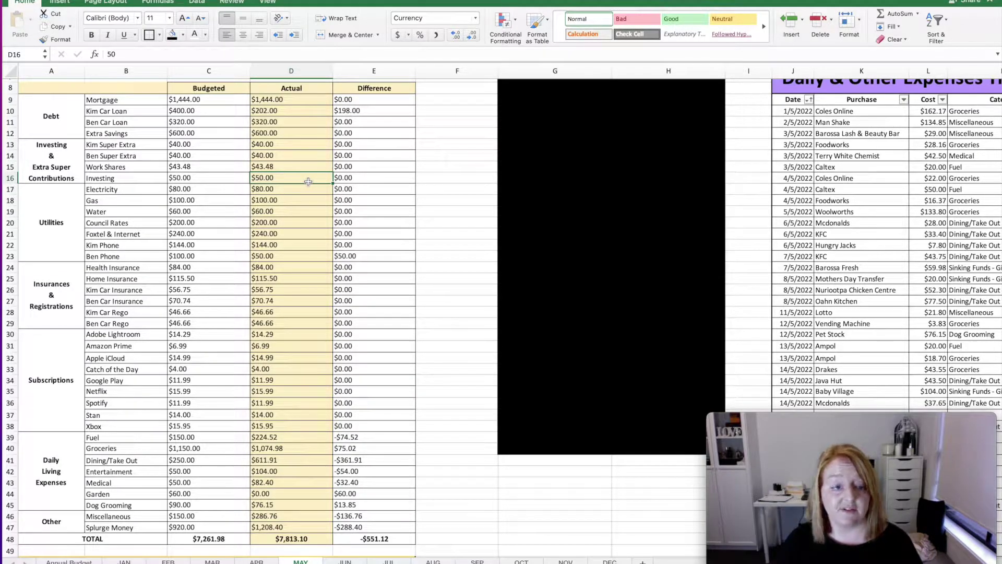
Step: Check the actual utility amounts: Electricity, Gas, Water, Council Rates, Foxtel & Internet and both phones
click(296, 189)
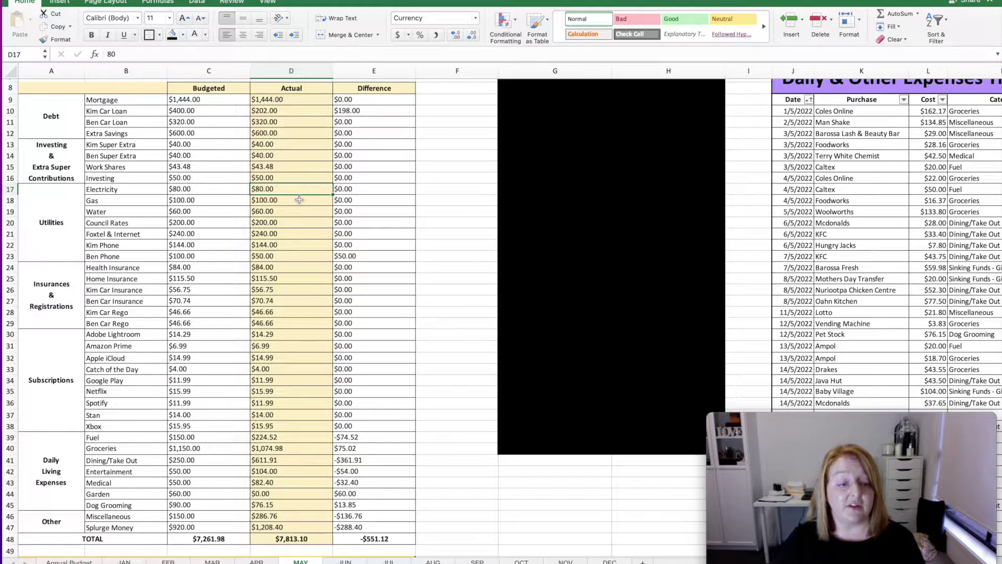
click(299, 200)
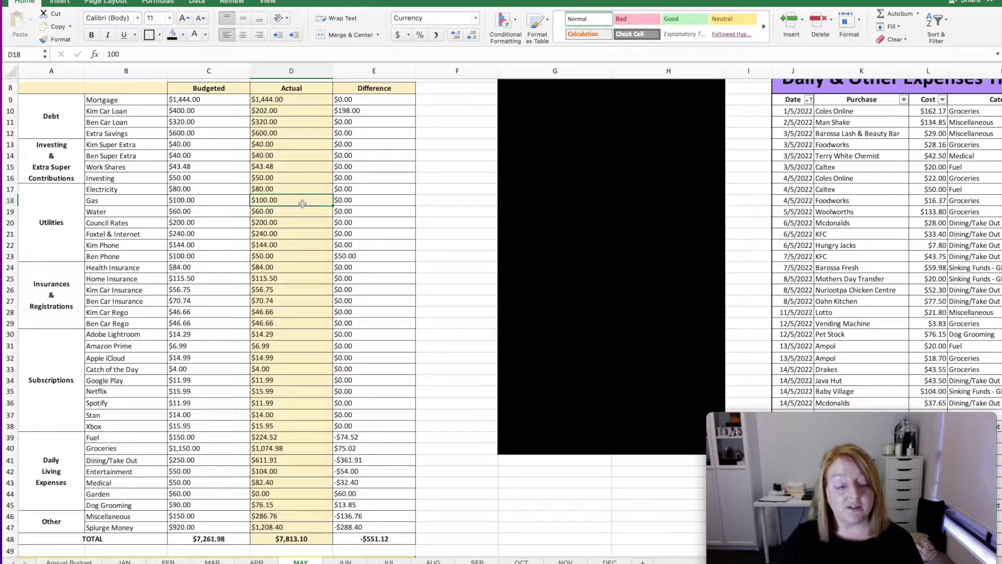
click(289, 214)
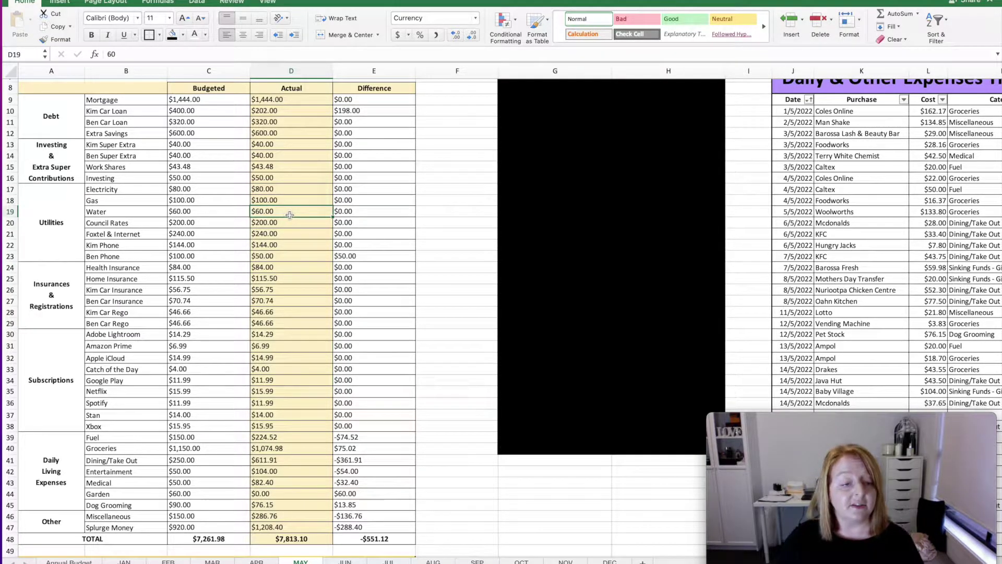
click(291, 222)
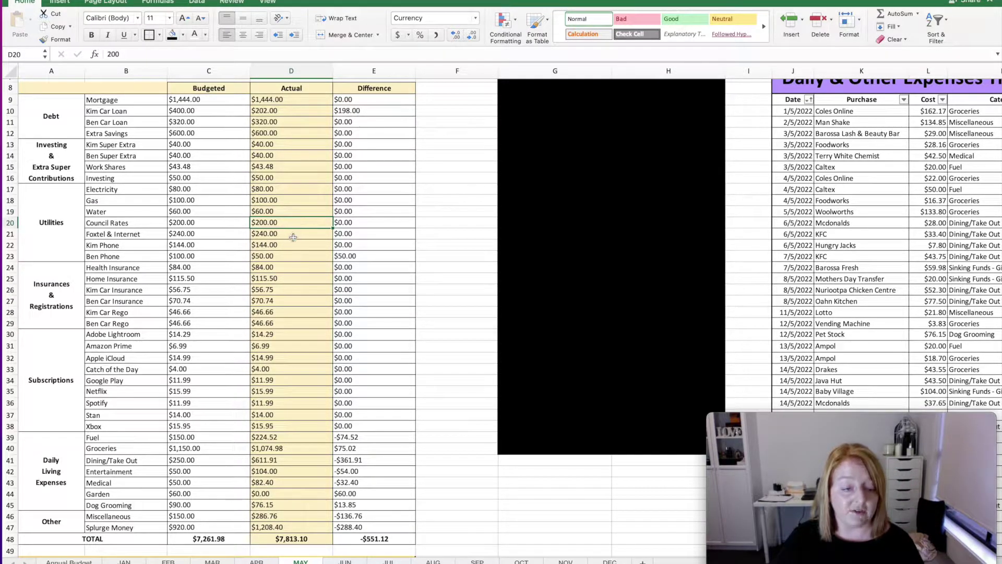
click(286, 234)
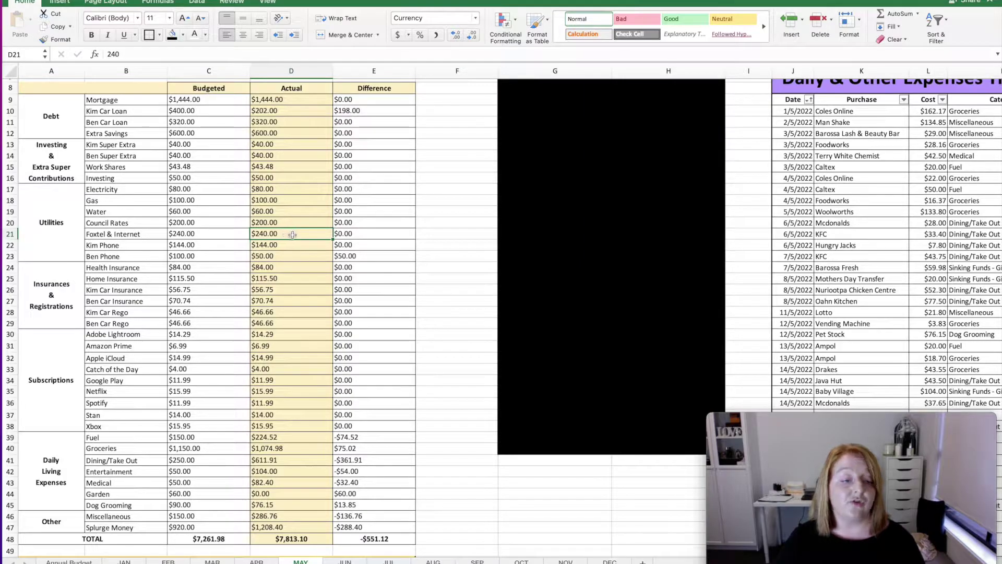
click(289, 245)
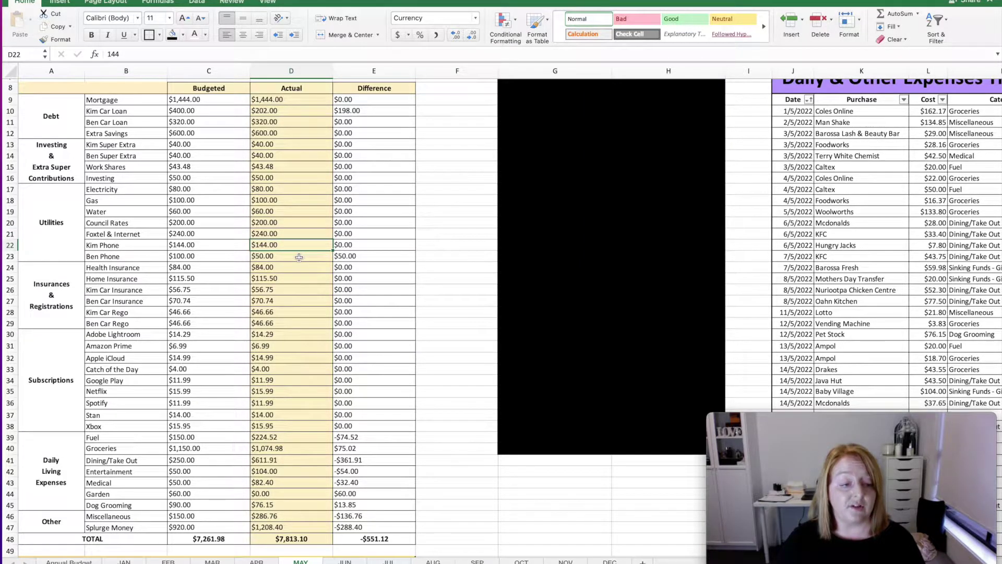
click(295, 257)
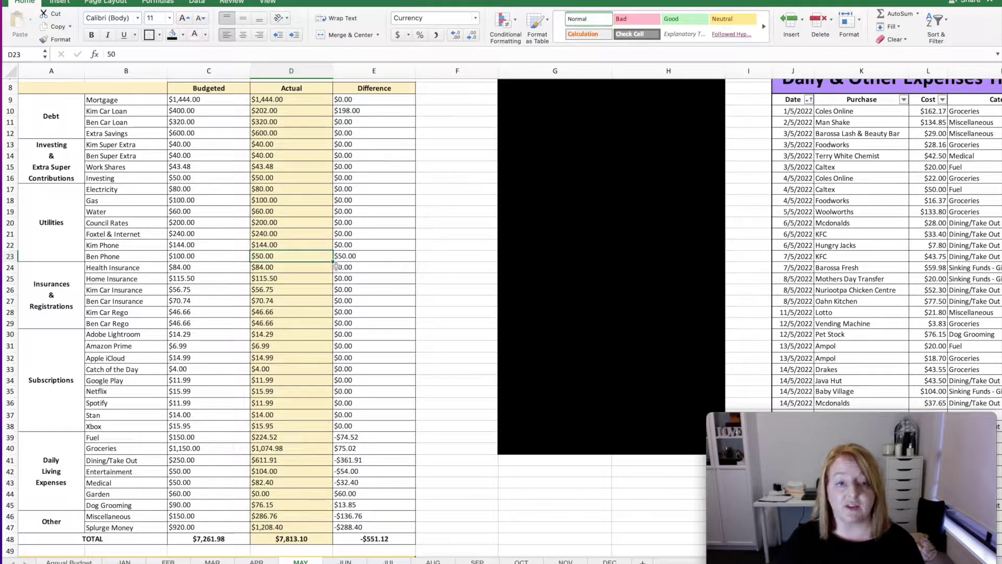
Step: Check the actual amounts for Health Insurance, Home Insurance, car insurance and car rego
click(293, 270)
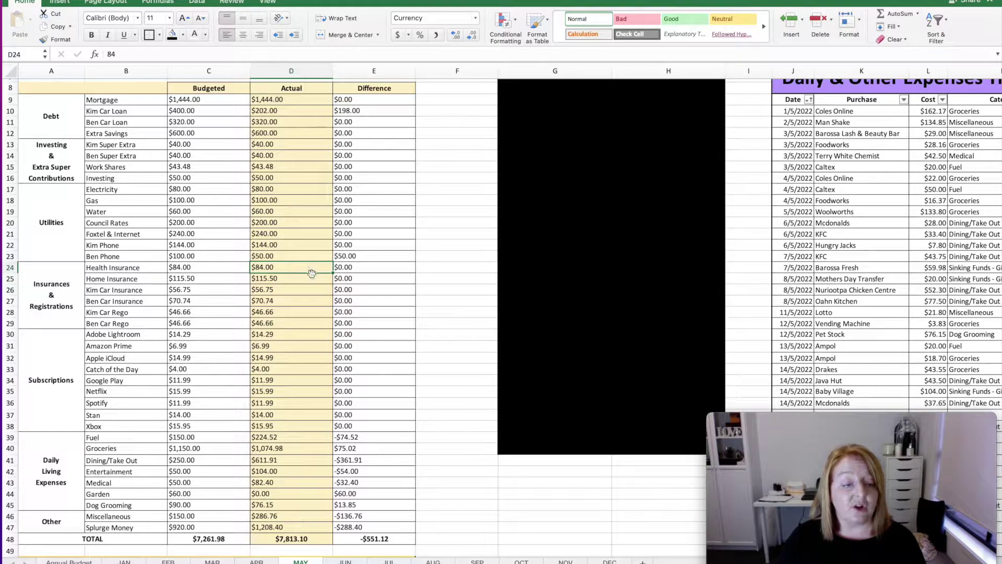
click(303, 279)
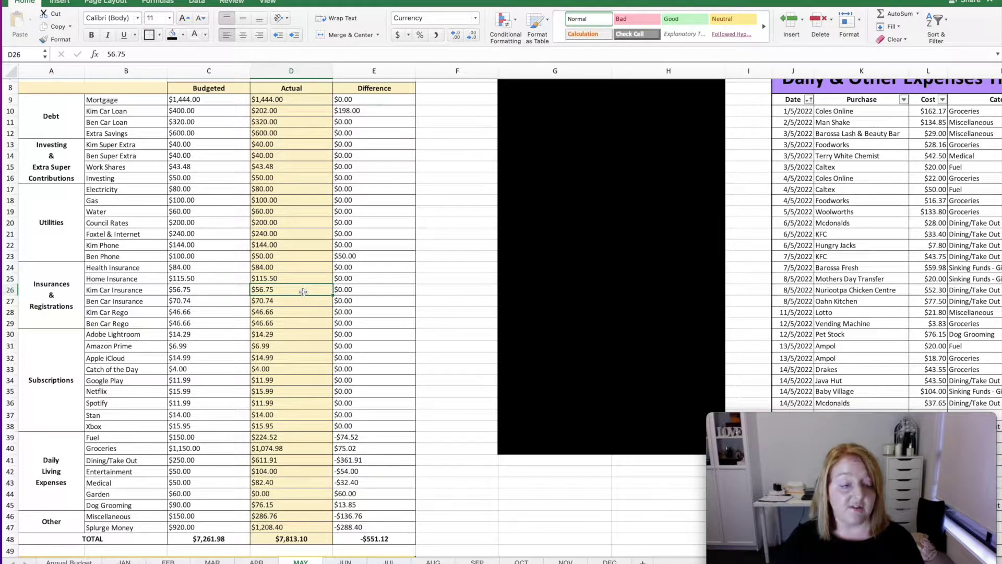
click(302, 301)
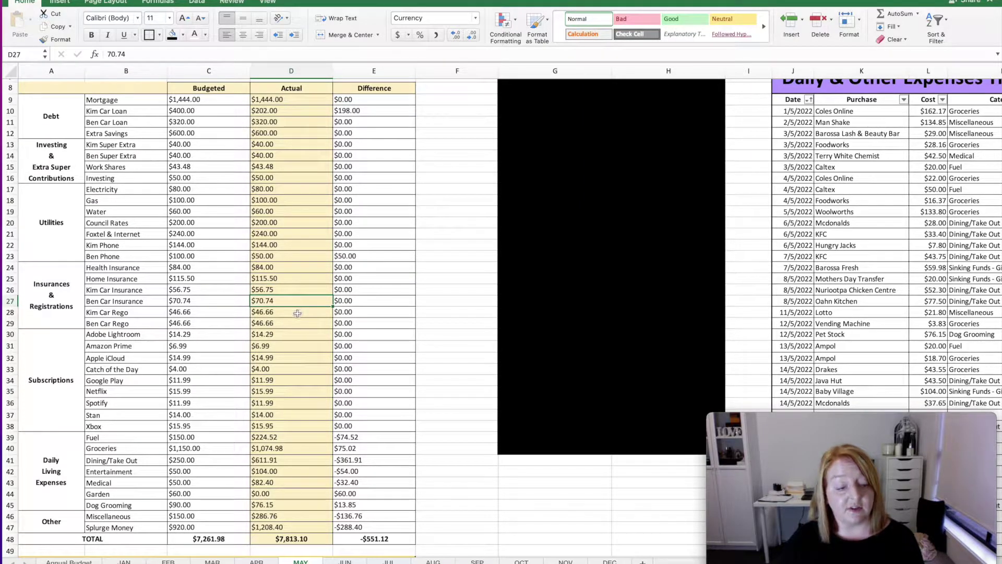
click(297, 313)
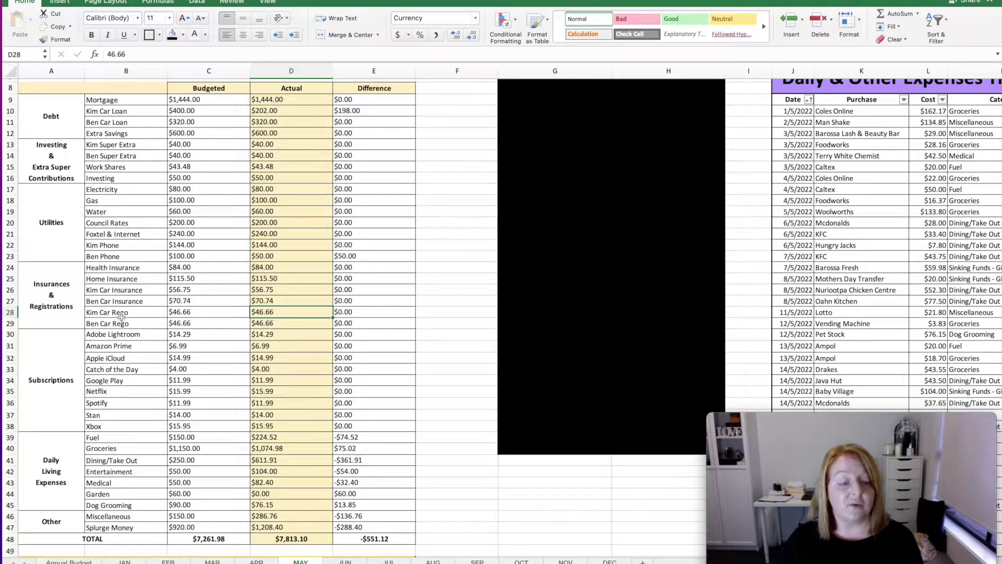
Step: Check the subscription actuals: Adobe Lightroom, Amazon Prime, Apple iCloud, Catch of the Day, Google Play, Netflix, Stan, Xbox
scroll(285, 333, down, 2)
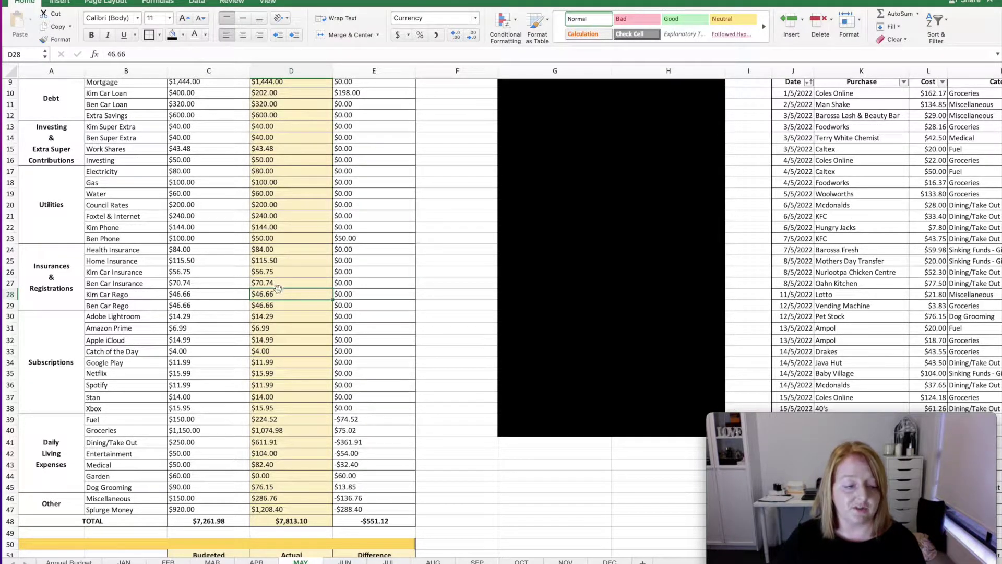
click(274, 319)
scroll(275, 319, down, 3)
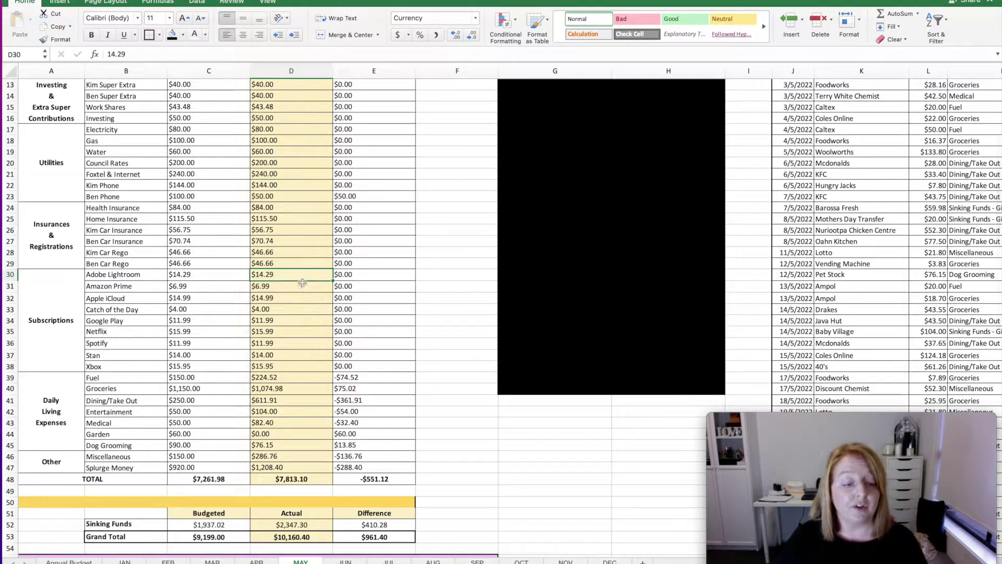
click(292, 288)
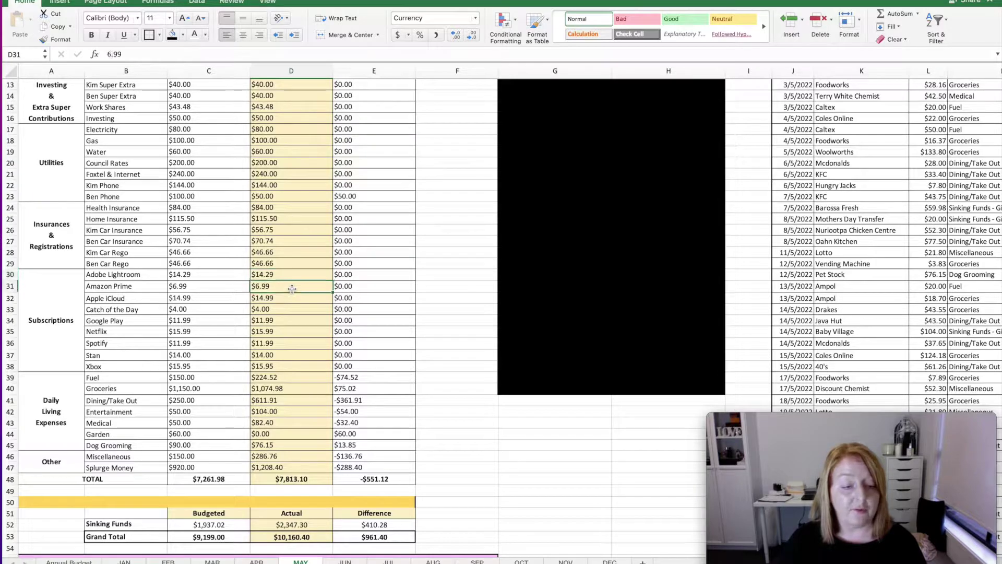
click(294, 299)
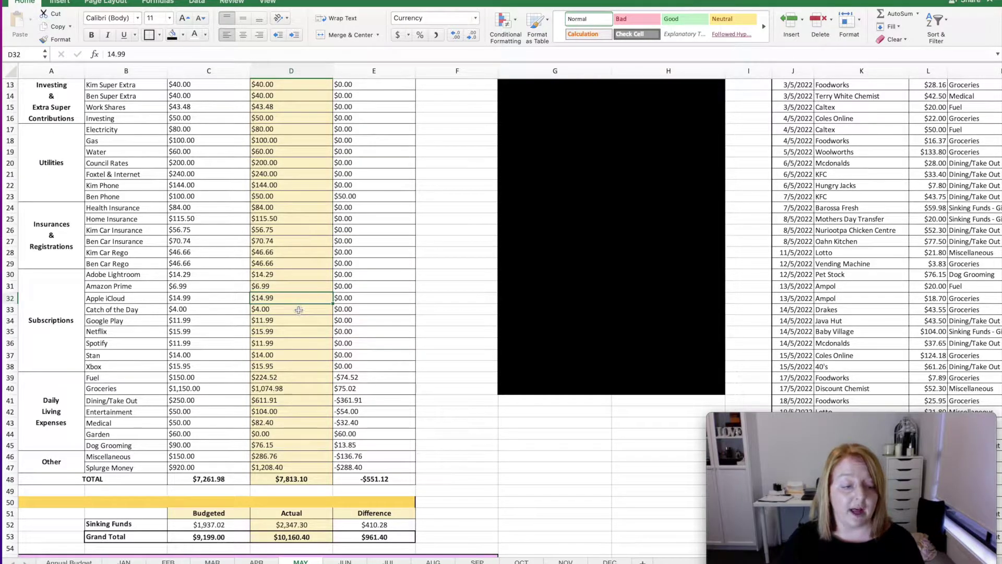
click(298, 310)
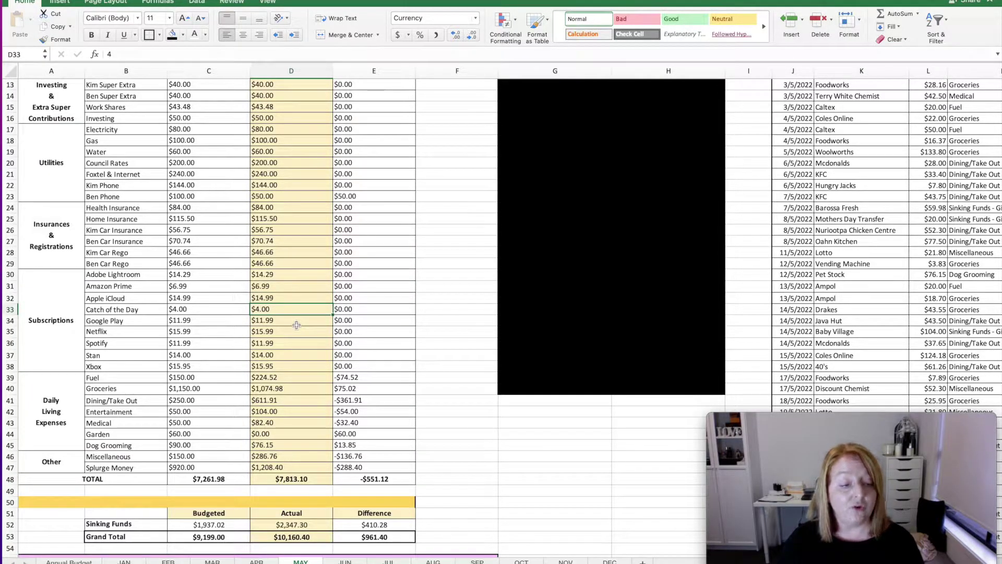
click(296, 323)
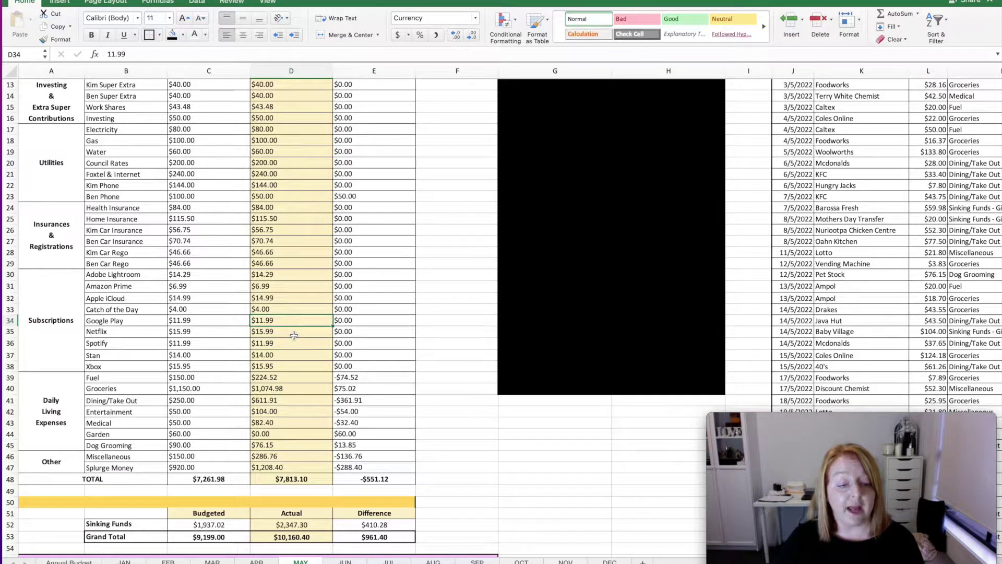
click(295, 336)
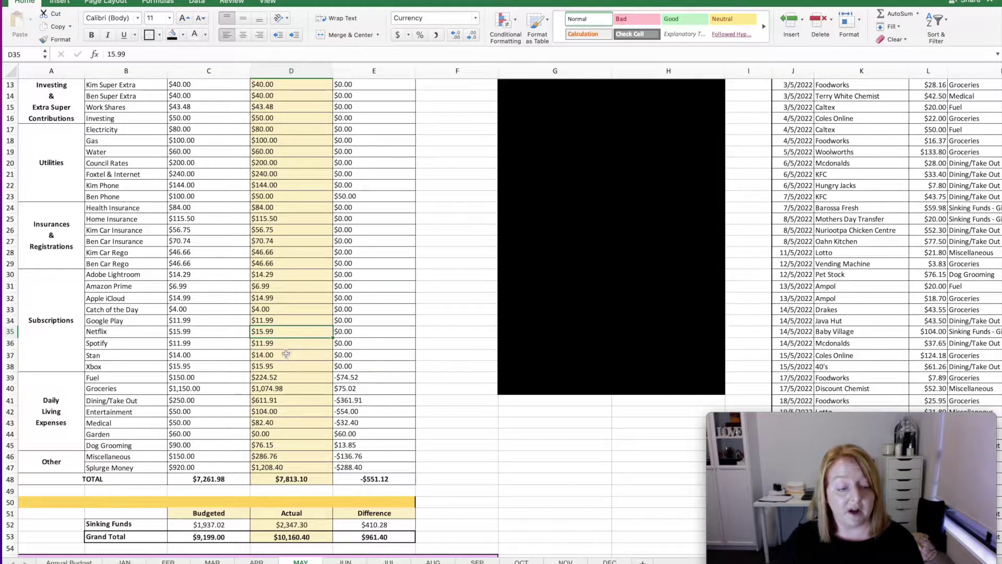
click(282, 353)
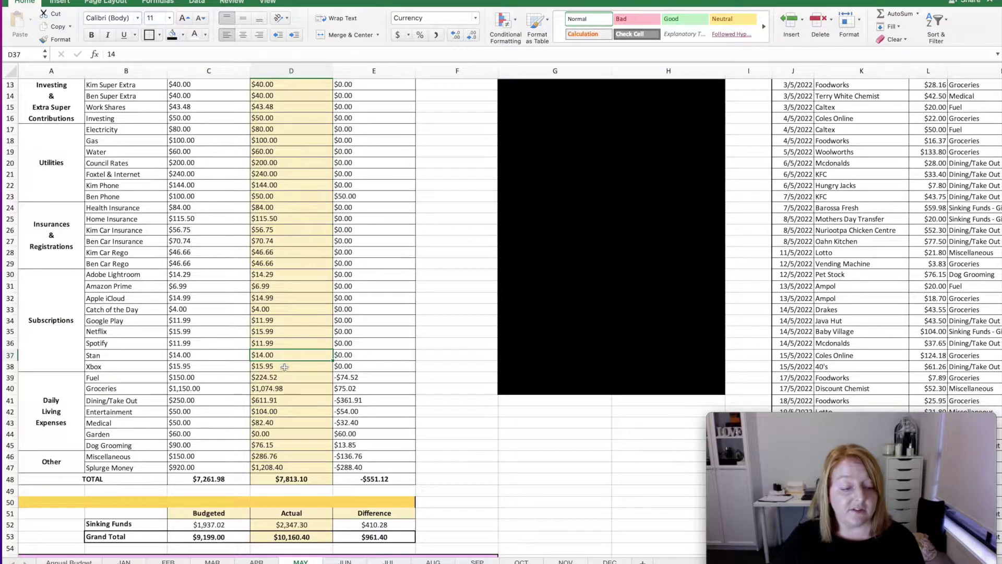
click(285, 367)
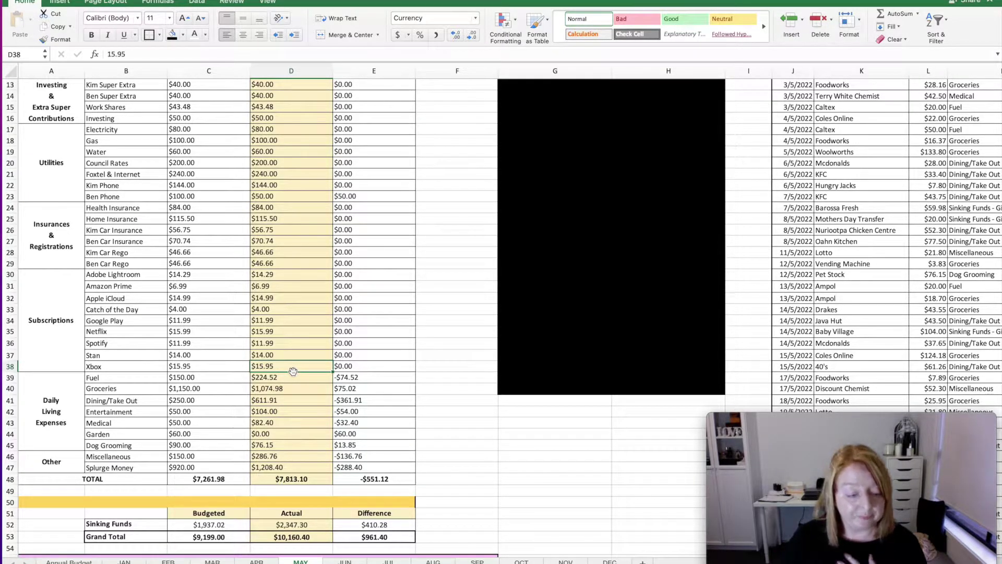
Step: Inspect the Fuel, Groceries and Dining/Take Out budgeted, actual sum and difference formulas
scroll(292, 371, down, 4)
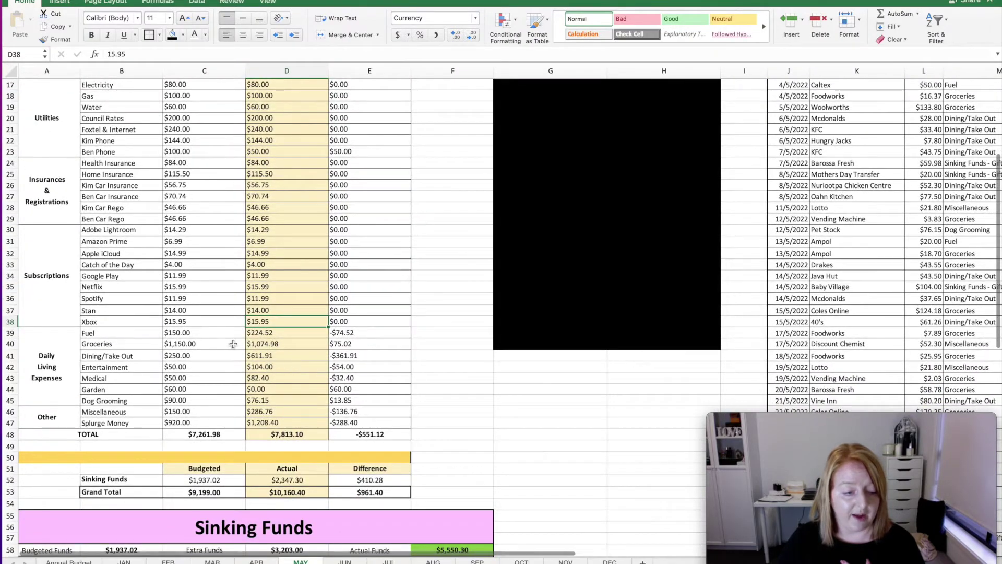
click(290, 335)
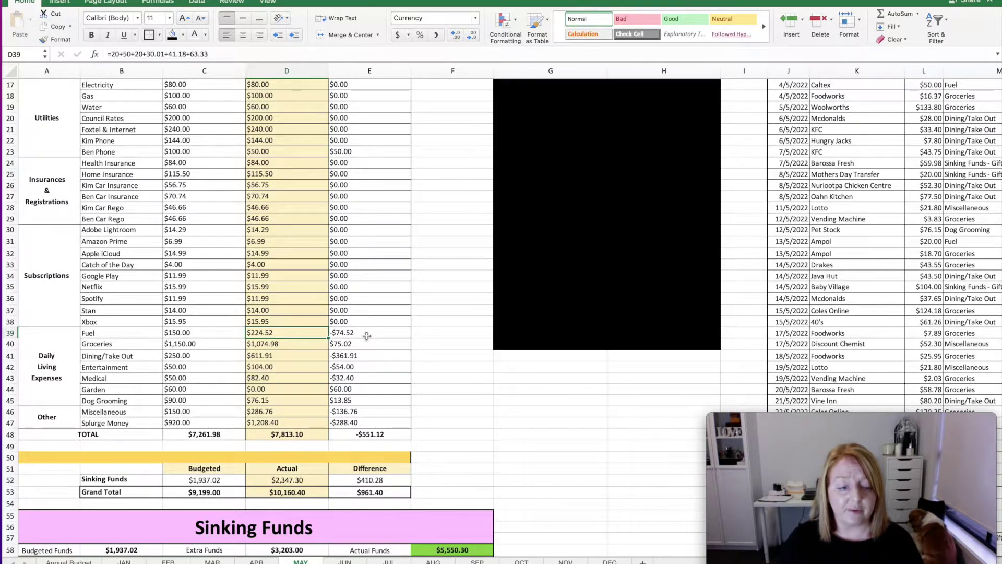
click(213, 350)
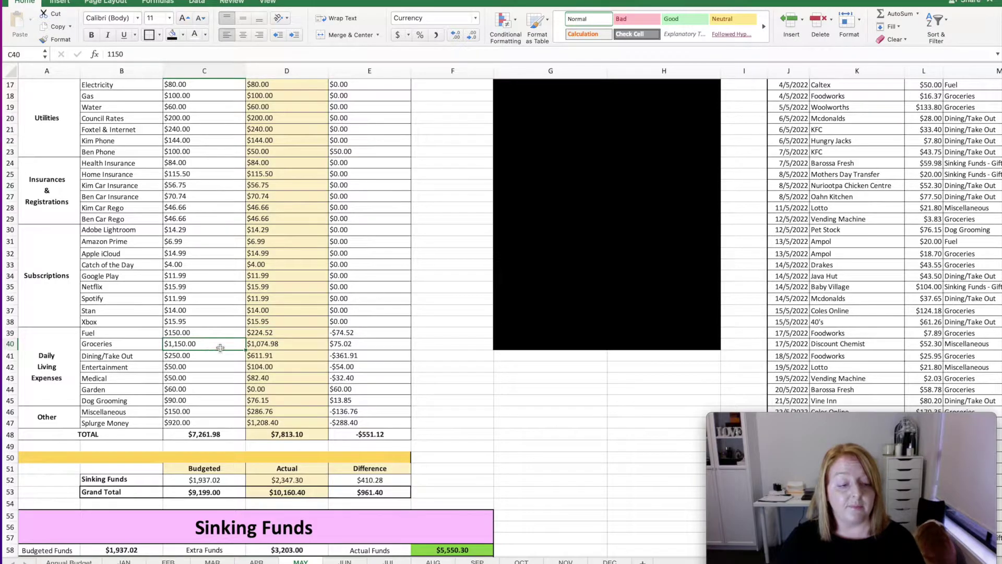
click(296, 347)
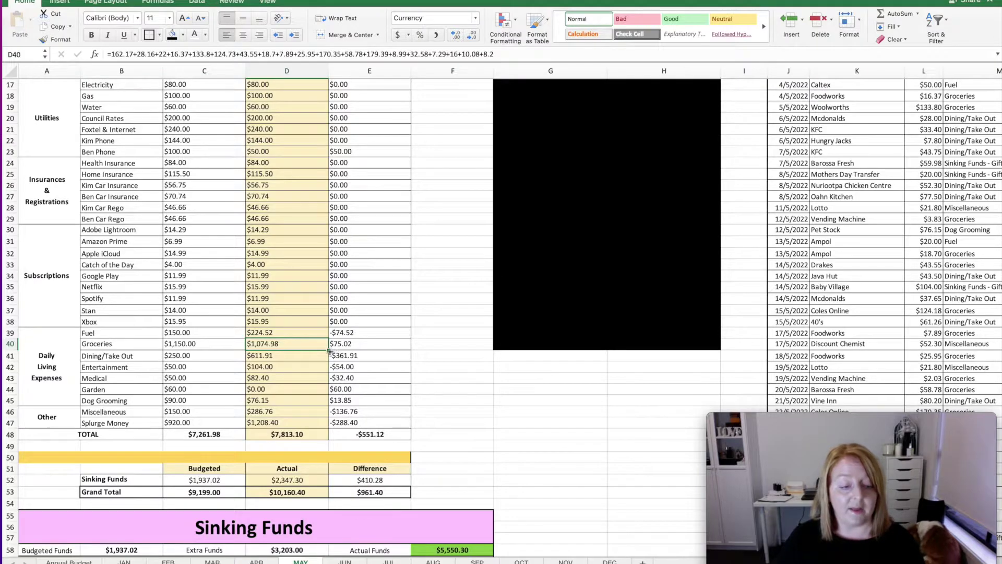
click(364, 348)
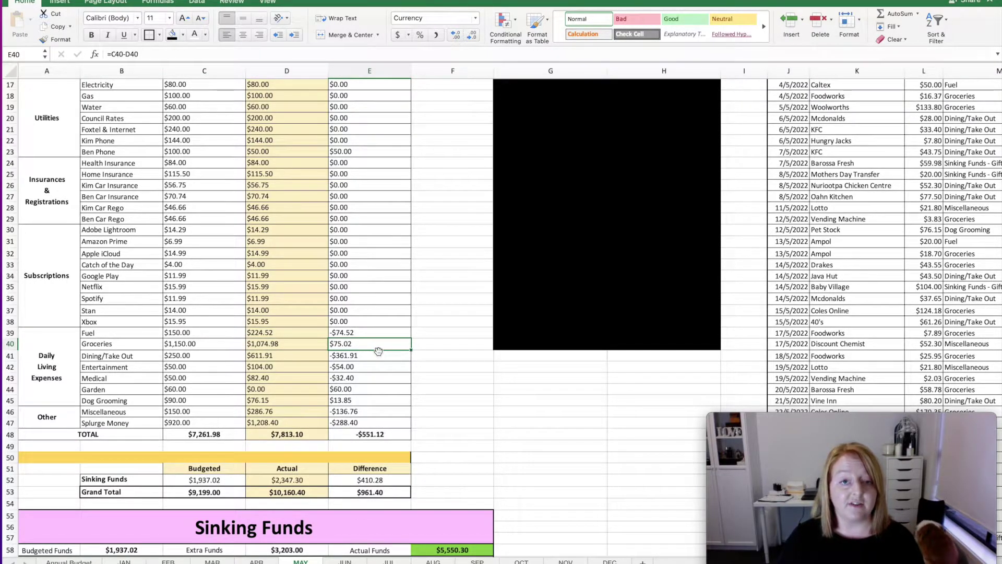
click(285, 357)
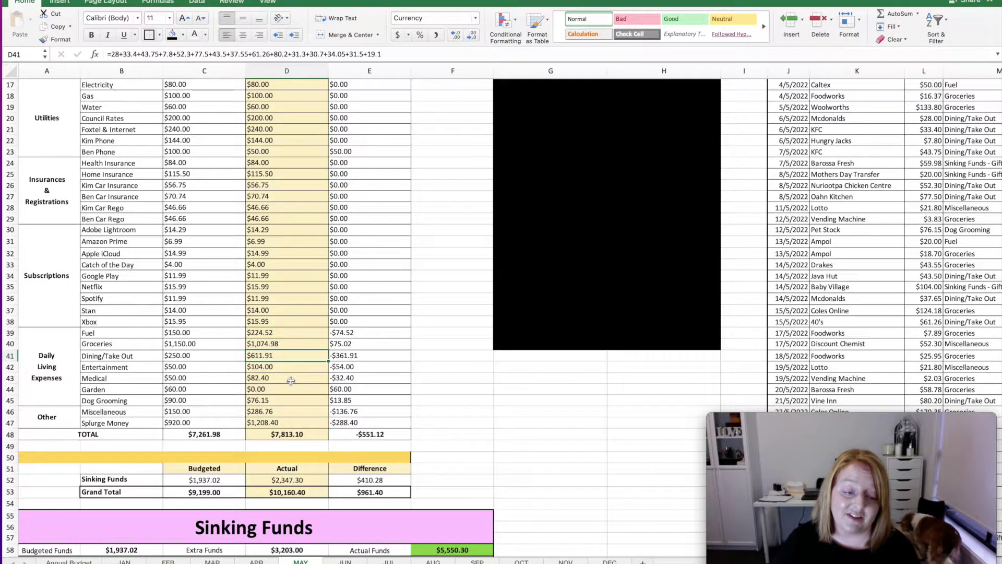
click(364, 359)
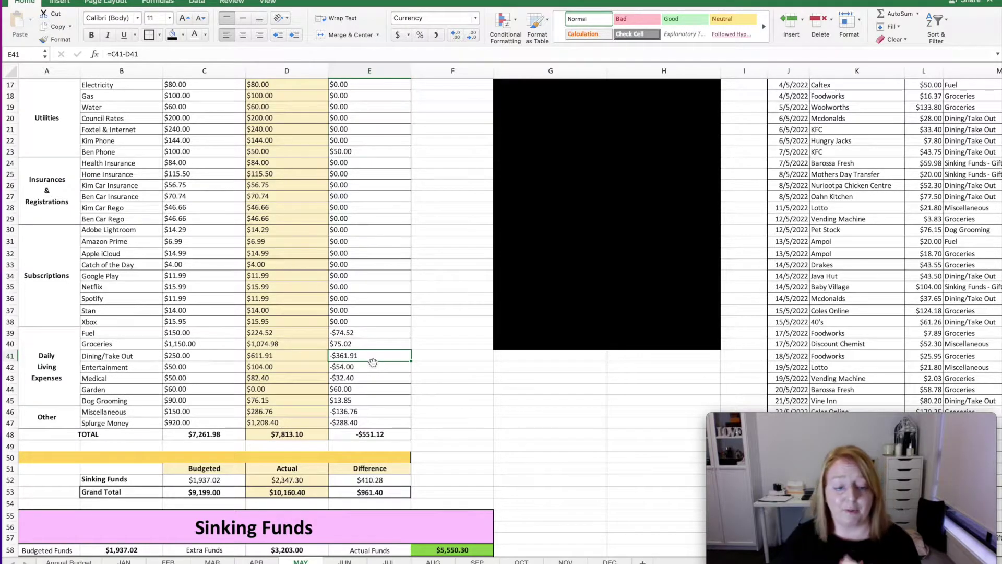
Step: Inspect the Entertainment, Medical and Garden actual and difference formulas
click(290, 368)
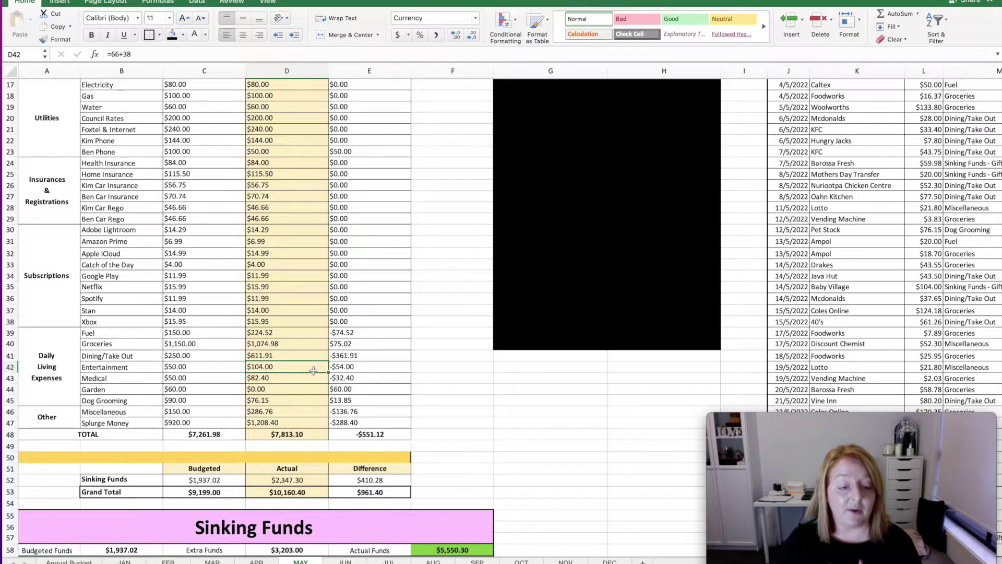
click(366, 370)
scroll(339, 373, up, 1)
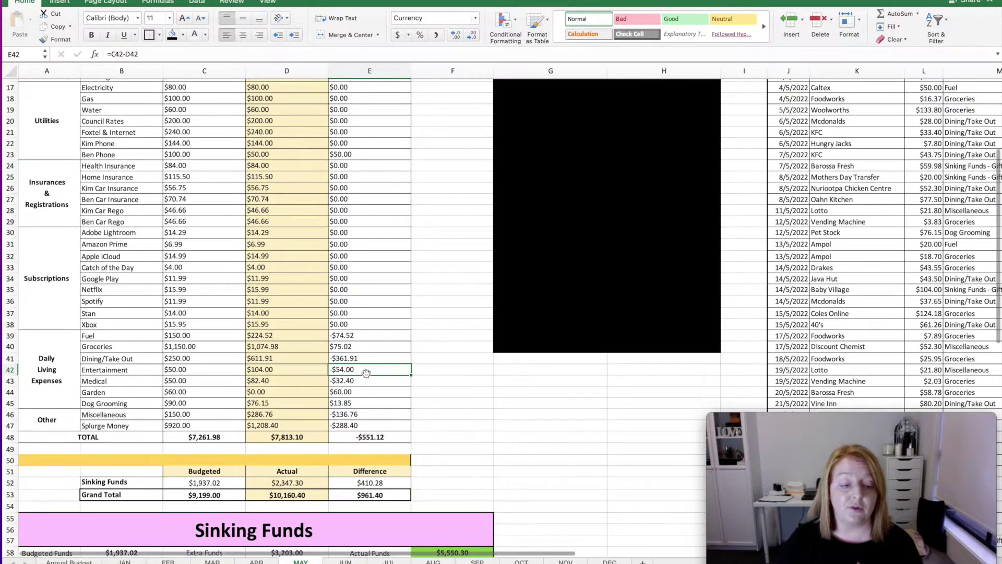
click(295, 384)
click(212, 383)
scroll(212, 383, up, 1)
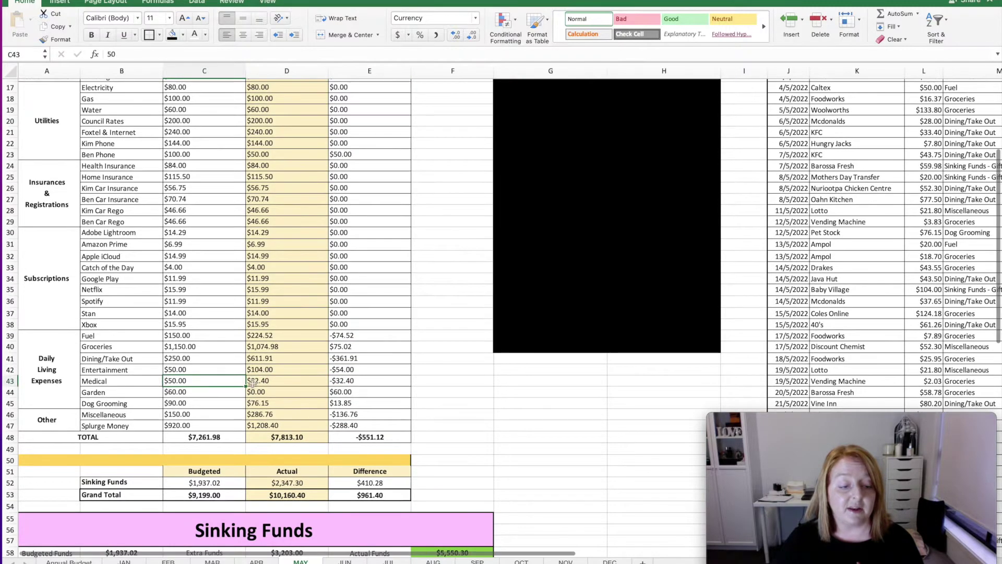
click(290, 384)
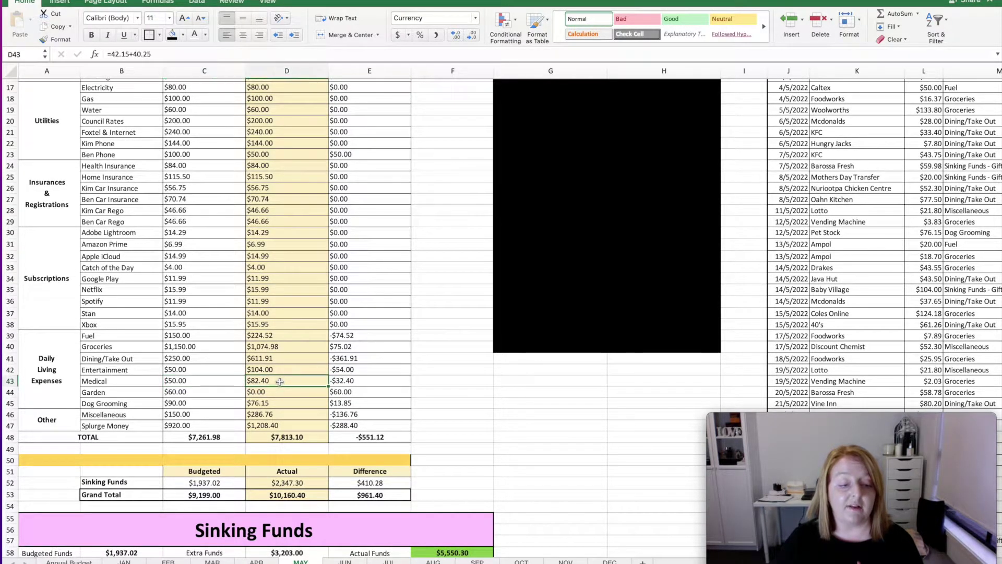
click(369, 383)
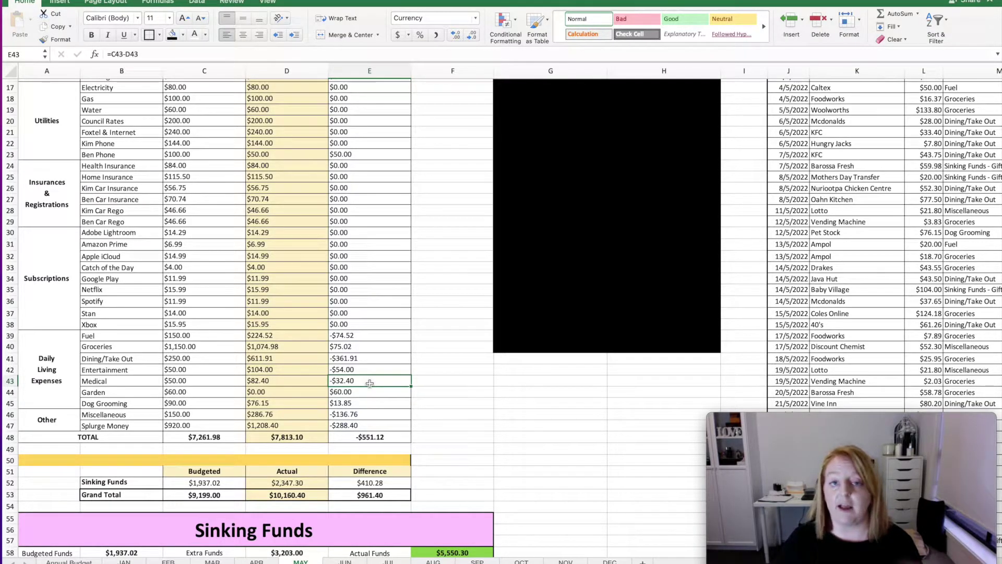
click(278, 395)
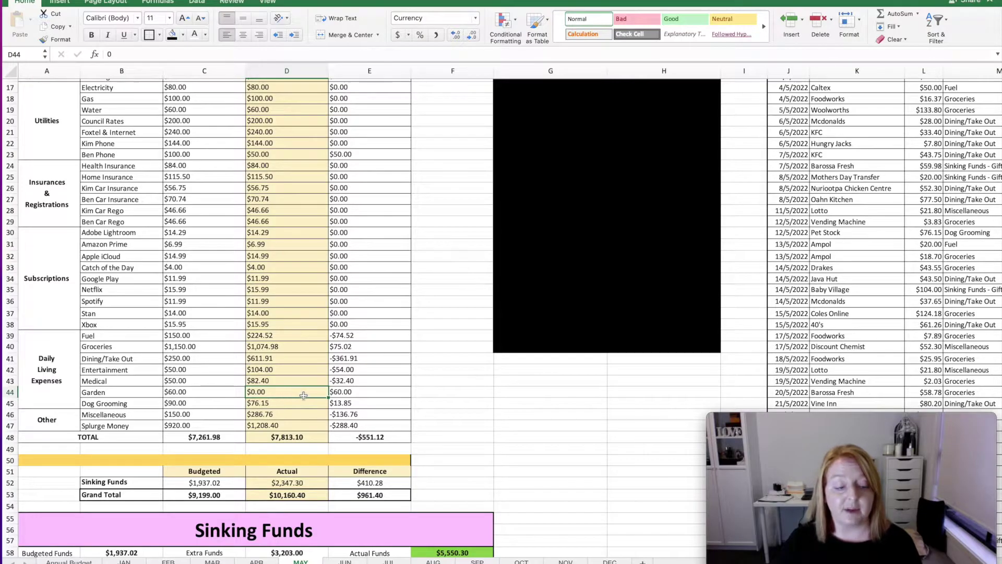
click(352, 395)
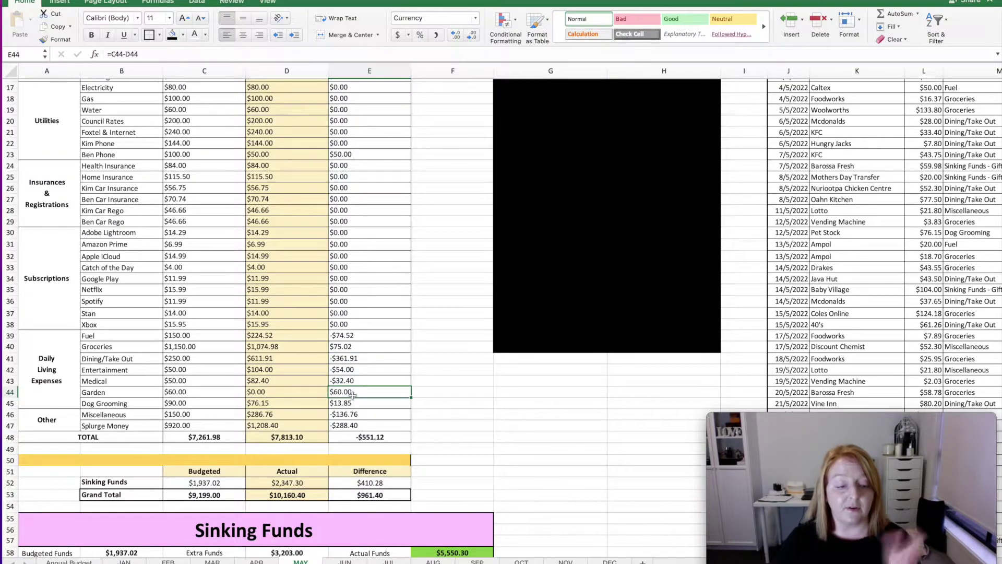
Step: Rename Dog Grooming in B45 to 'Dogs' and verify its budget, actual and $13.85 difference (=C45-D45)
click(279, 403)
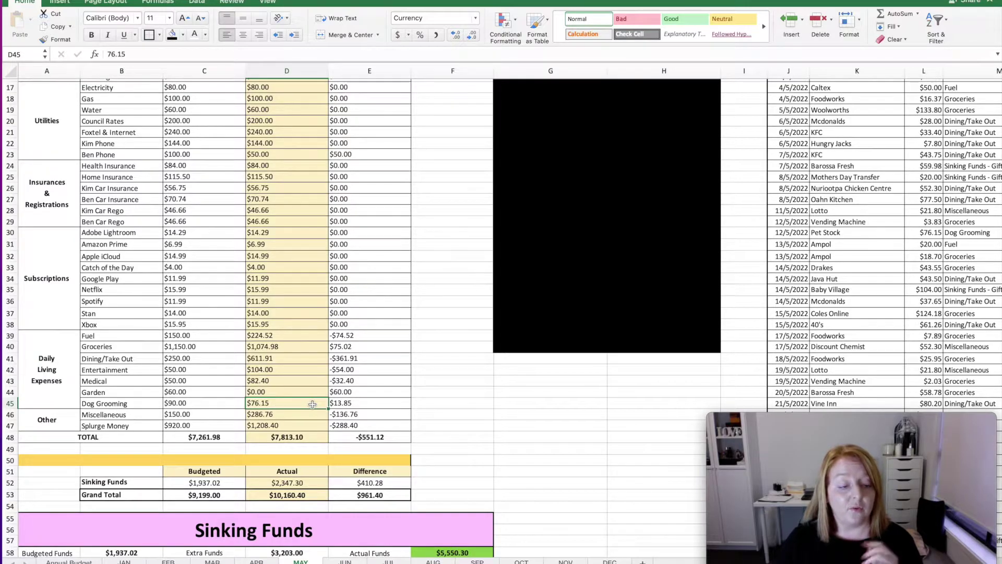
click(125, 404)
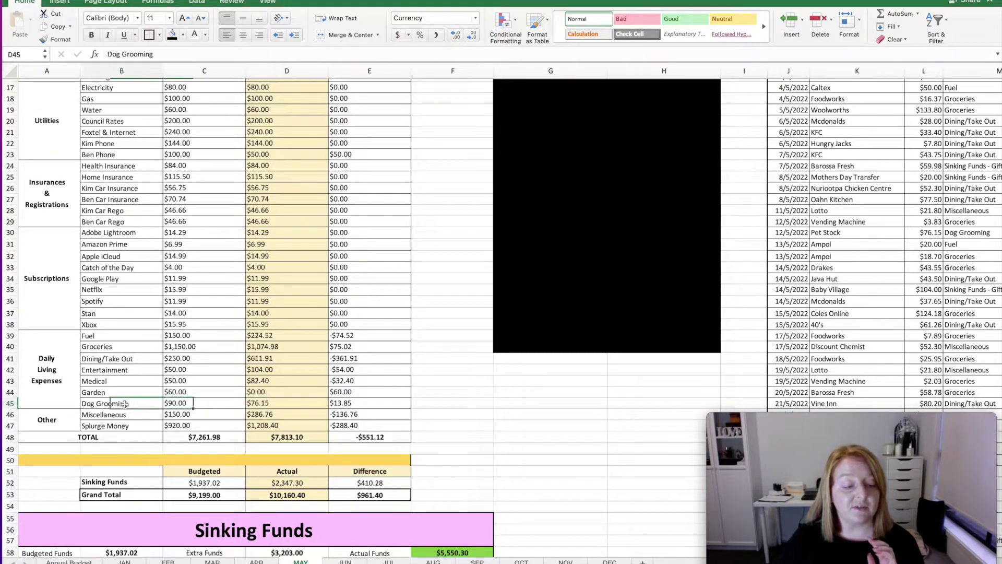
double_click(123, 403)
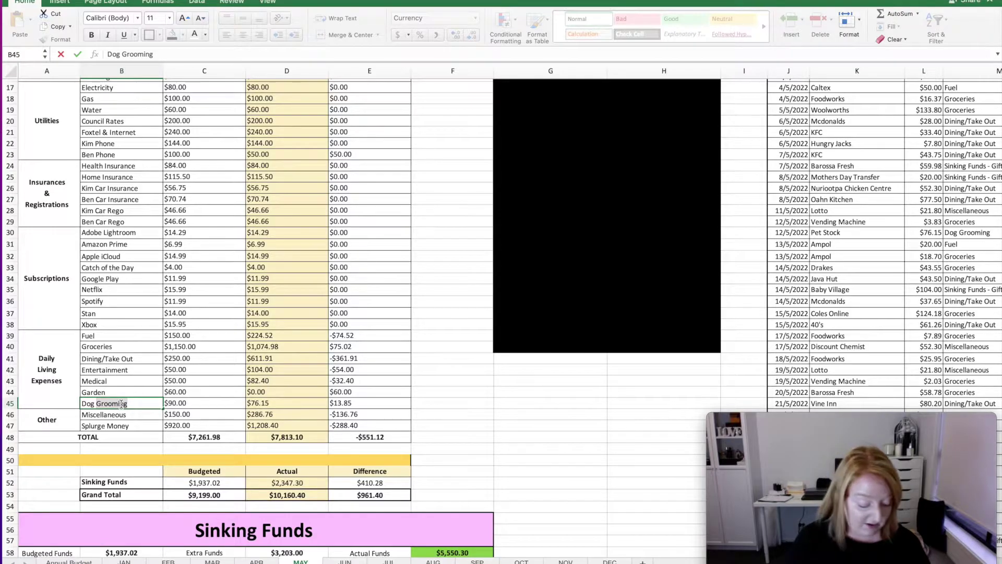
key(BackSpace)
key(BackSpace)
text(s)
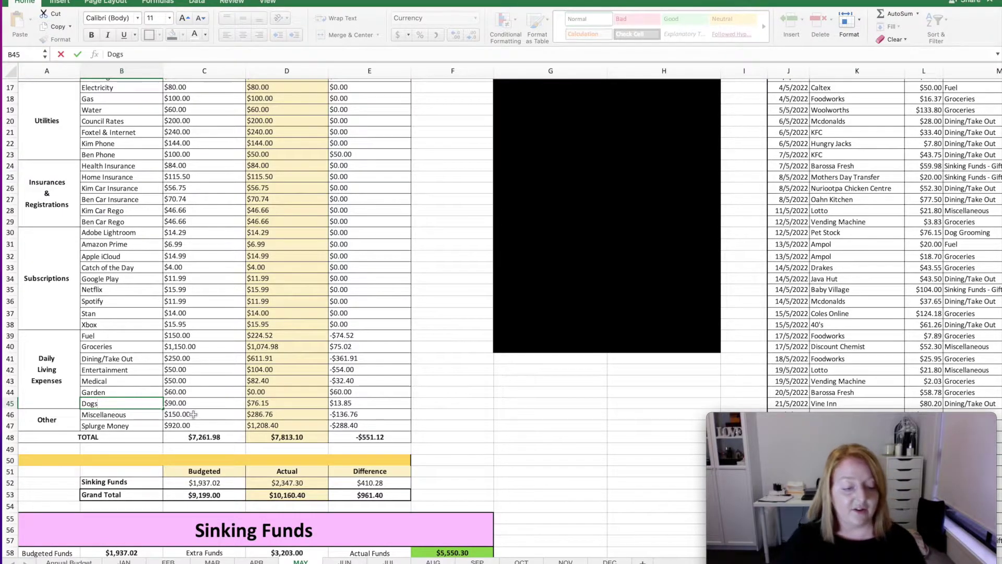
click(188, 407)
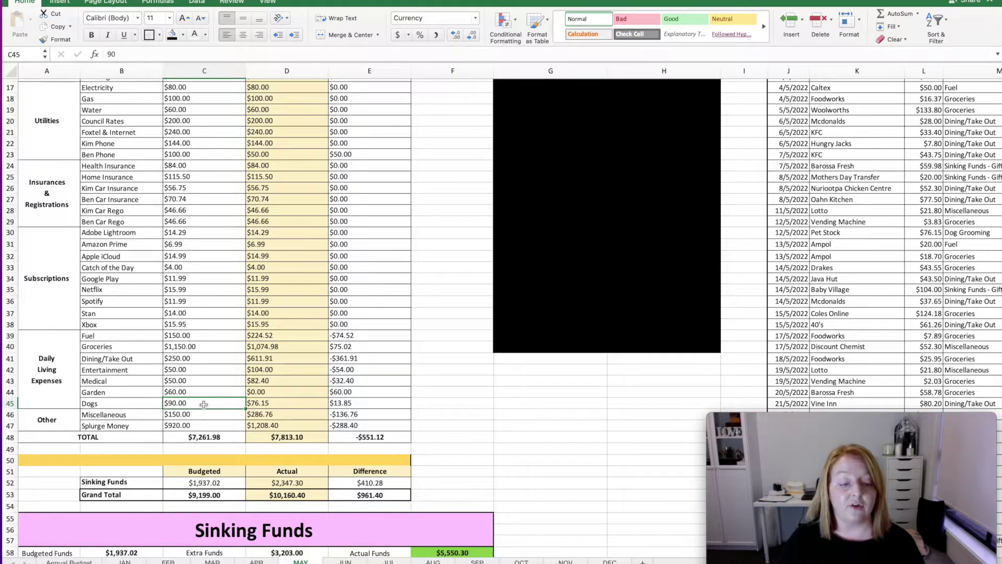
click(301, 405)
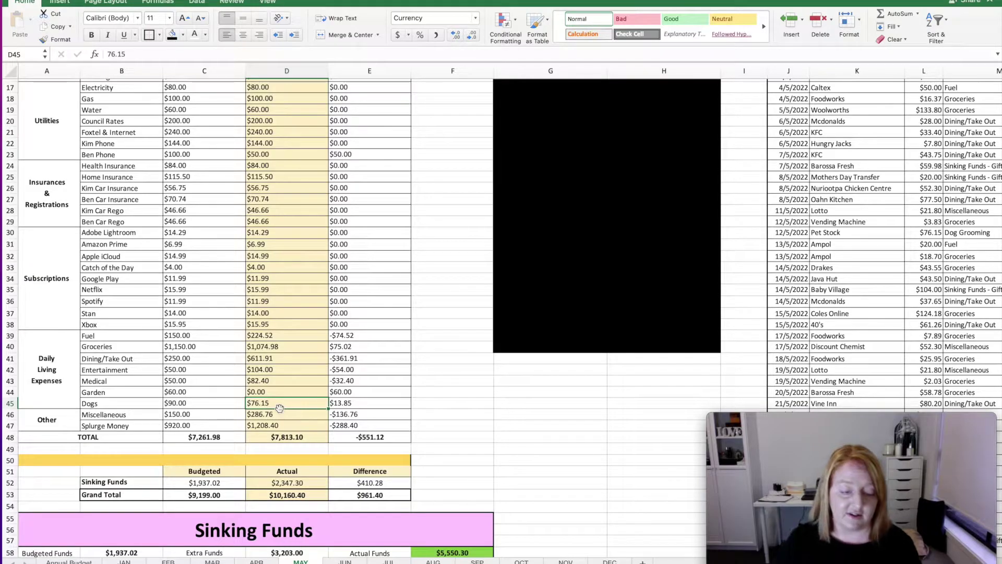
click(366, 403)
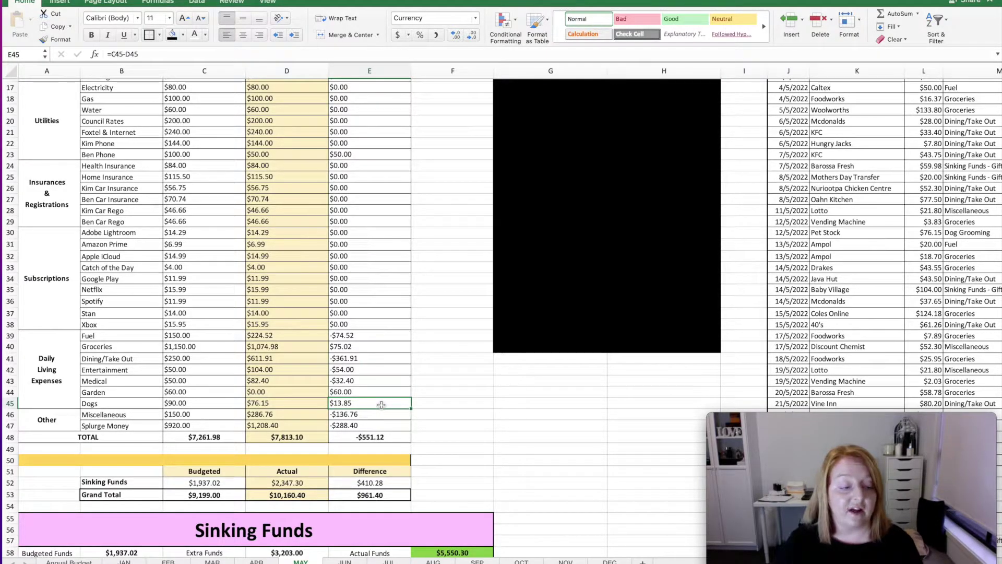
click(188, 415)
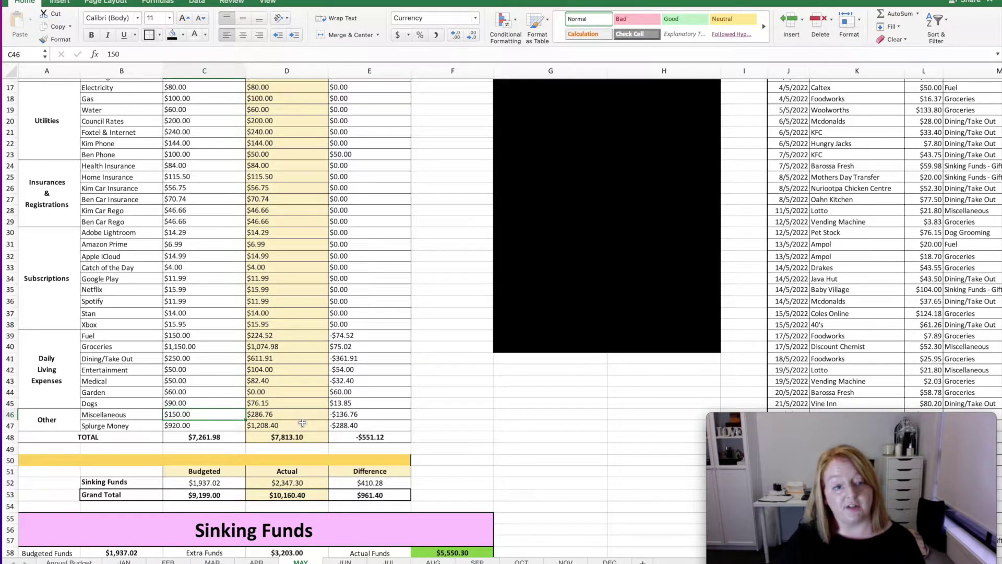
click(281, 416)
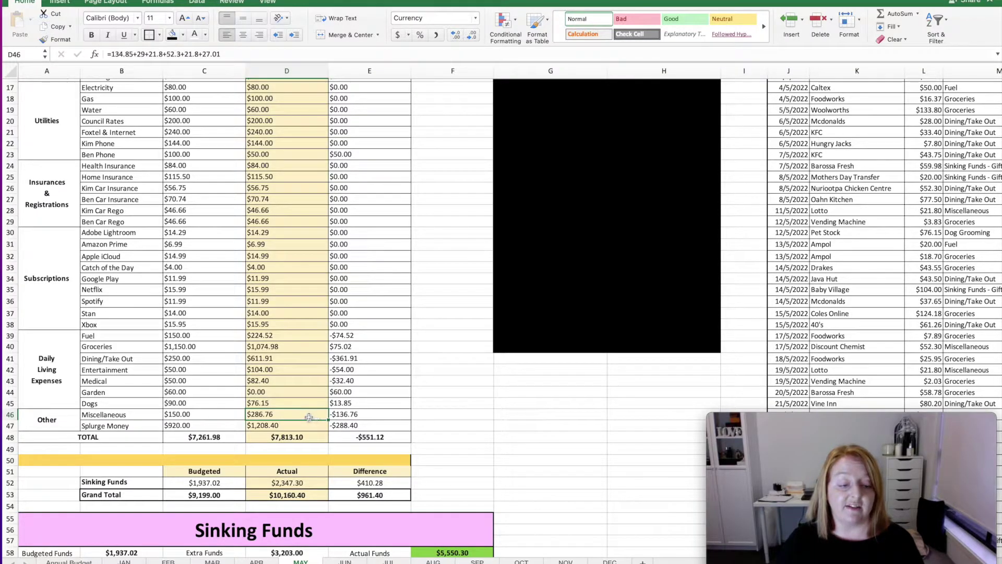
click(370, 418)
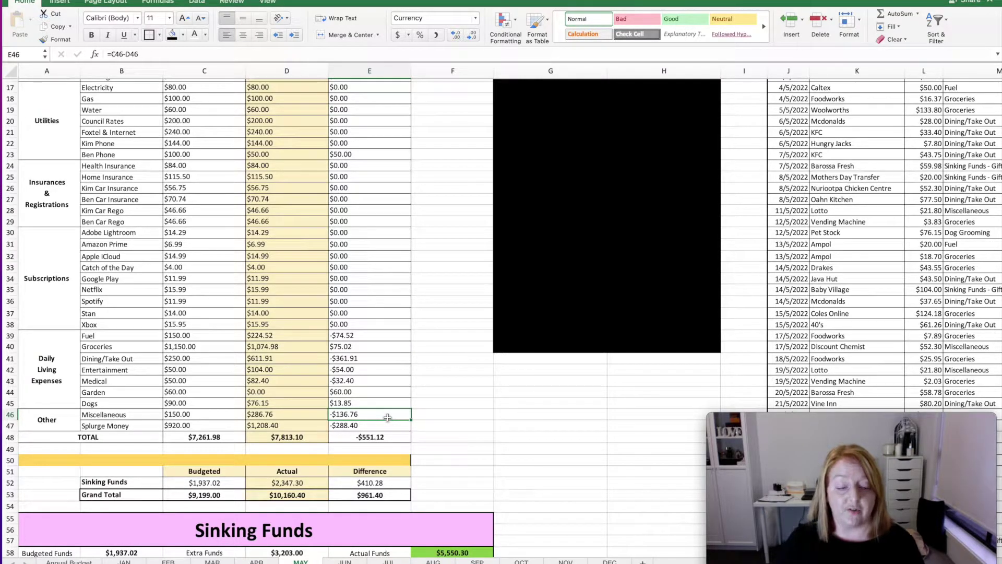
click(208, 426)
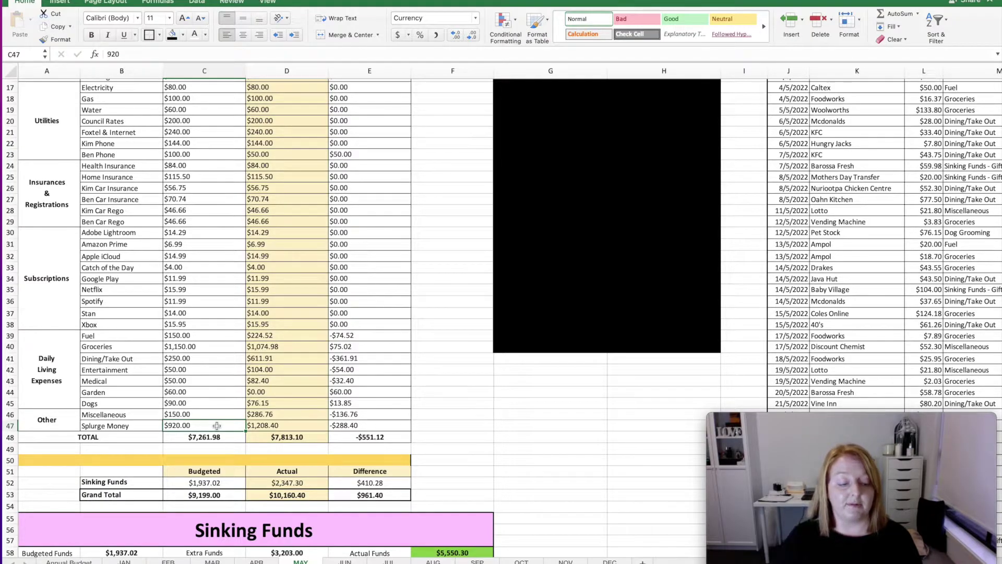
click(291, 425)
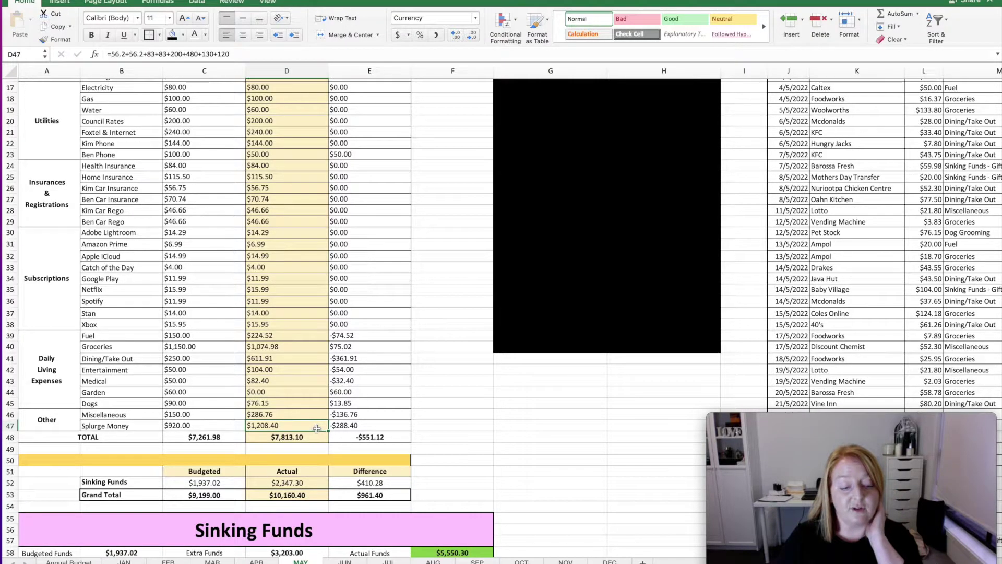
click(379, 428)
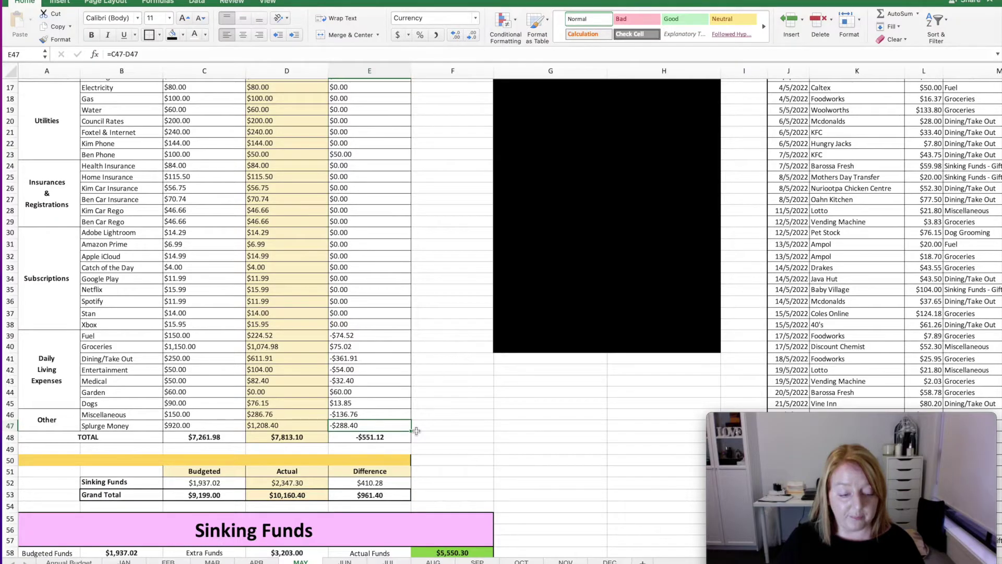
scroll(222, 414, down, 2)
click(222, 413)
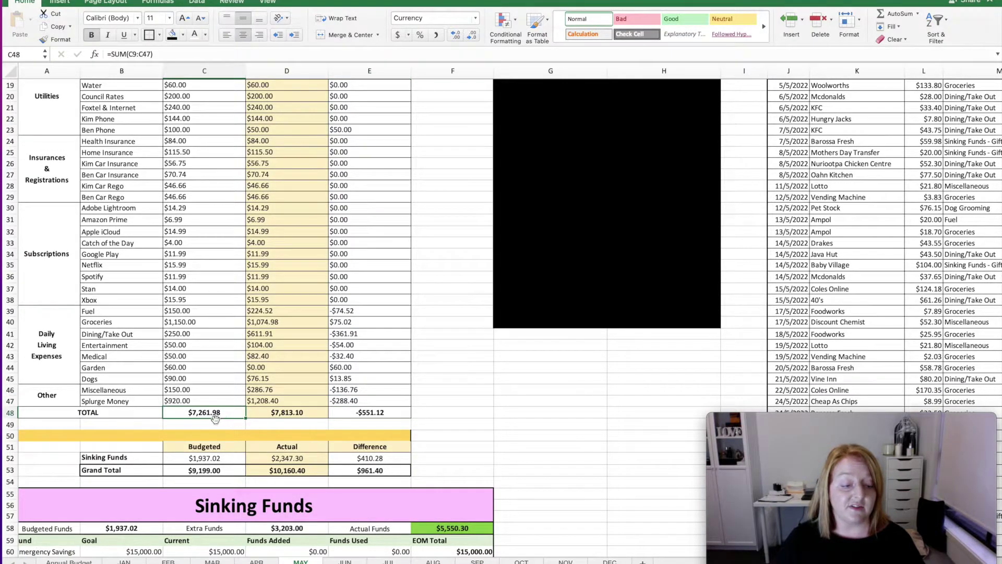
click(309, 415)
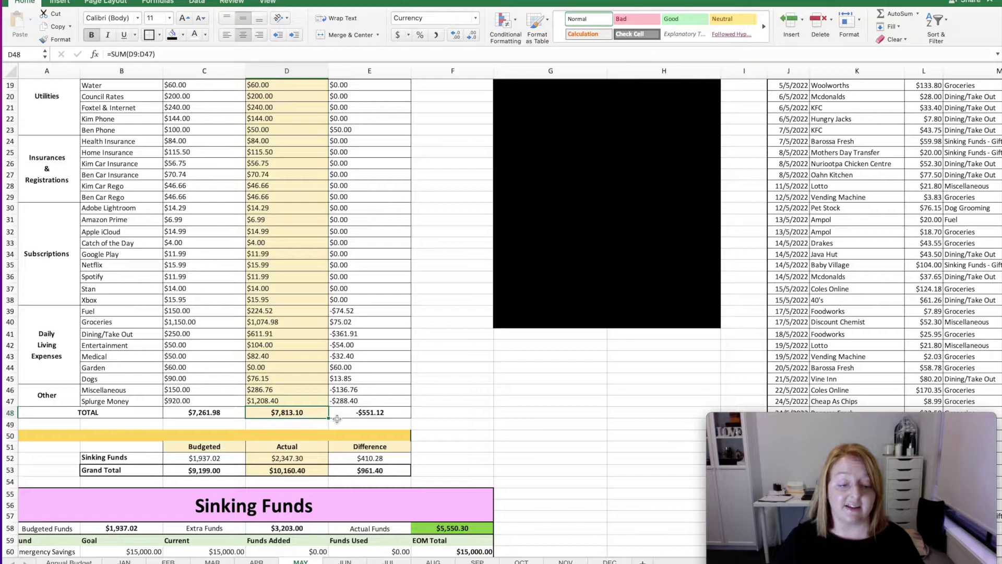
click(339, 414)
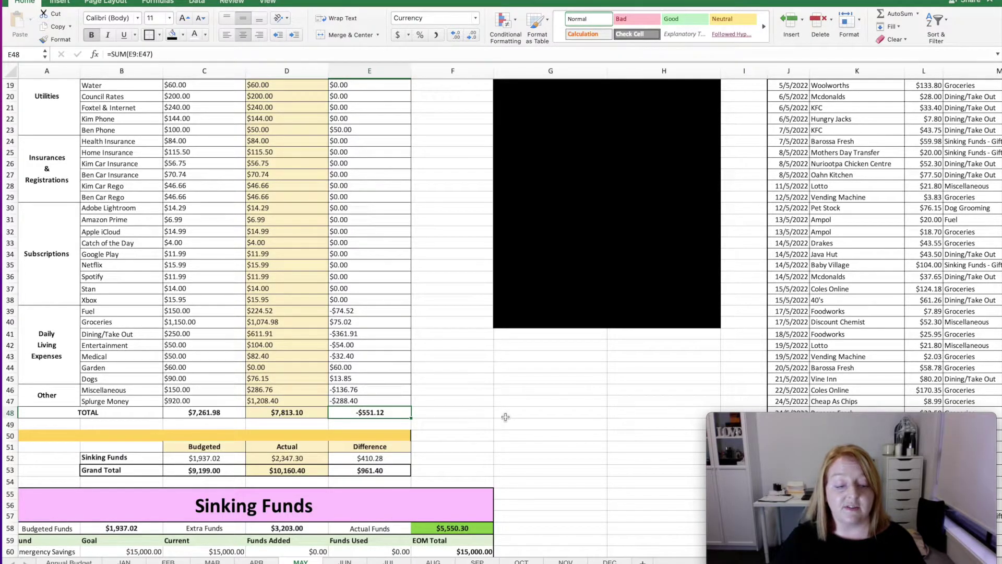
scroll(412, 418, up, 2)
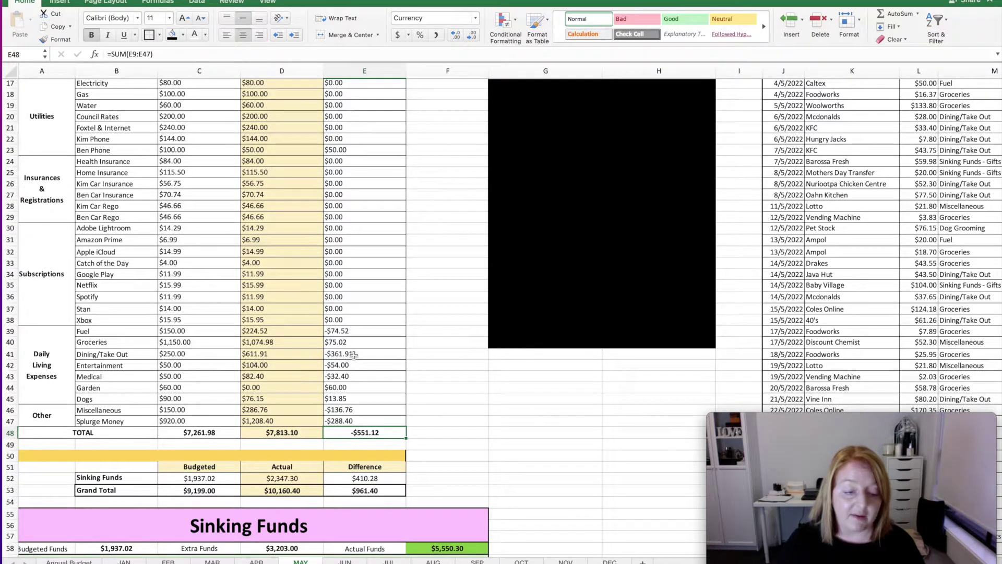
click(353, 354)
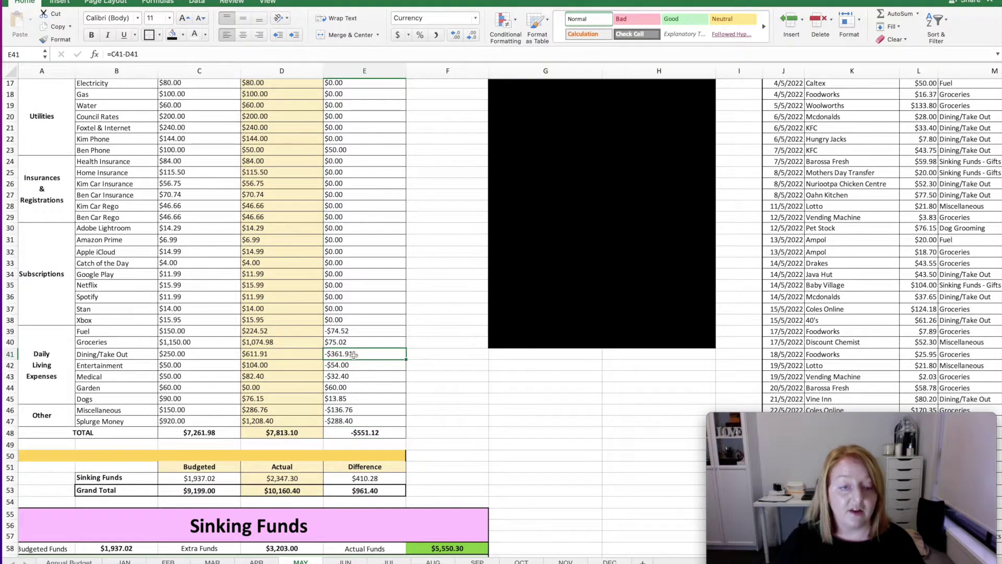
click(352, 411)
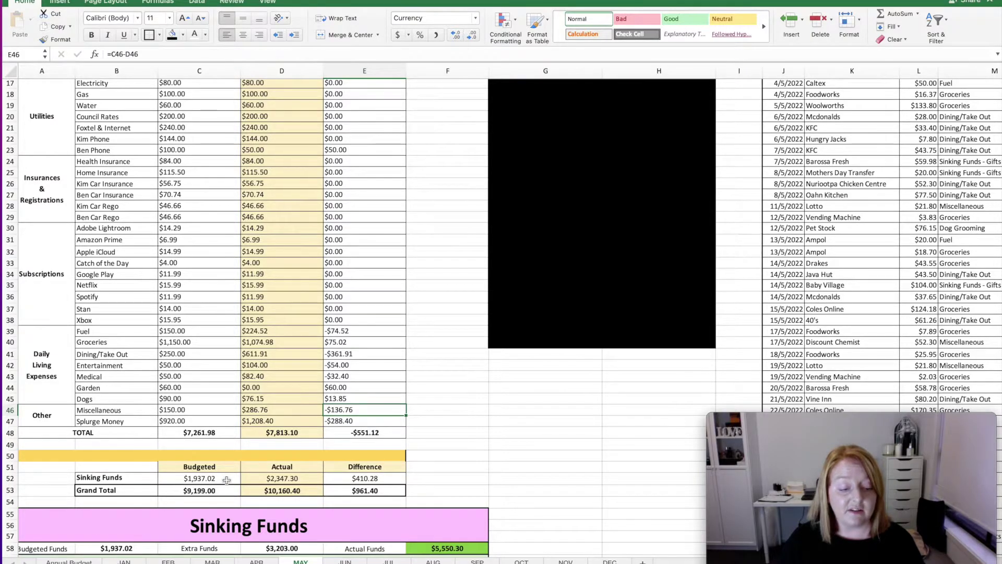
click(315, 479)
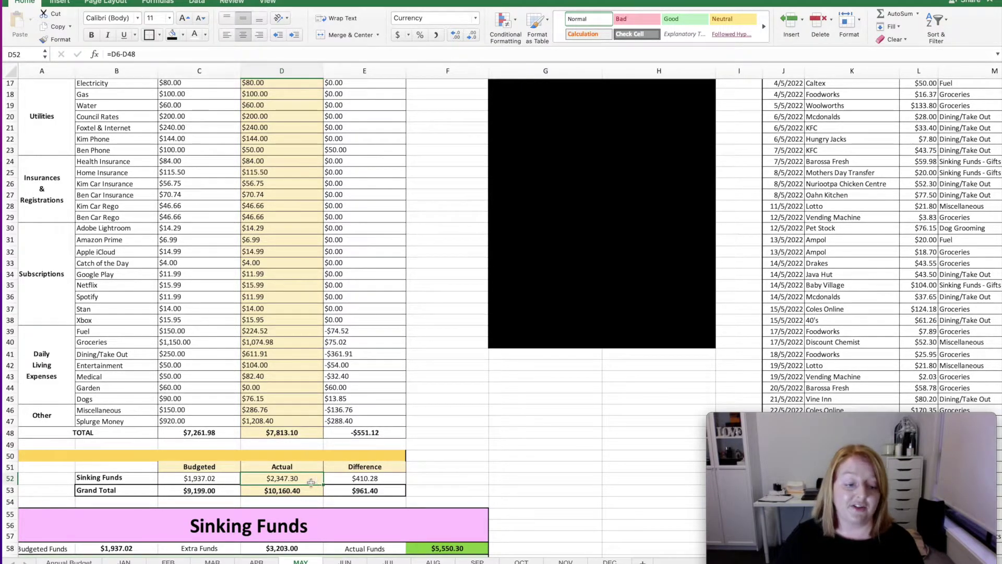
click(395, 480)
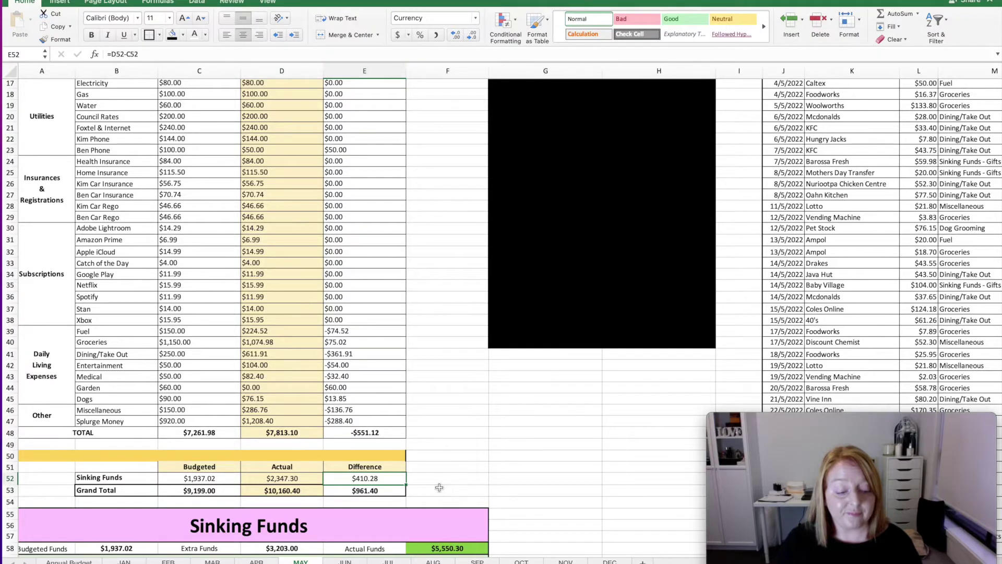
scroll(439, 487, down, 3)
Step: Examine how the Sinking Funds Extra Funds and Actual Funds values are calculated
scroll(439, 487, down, 14)
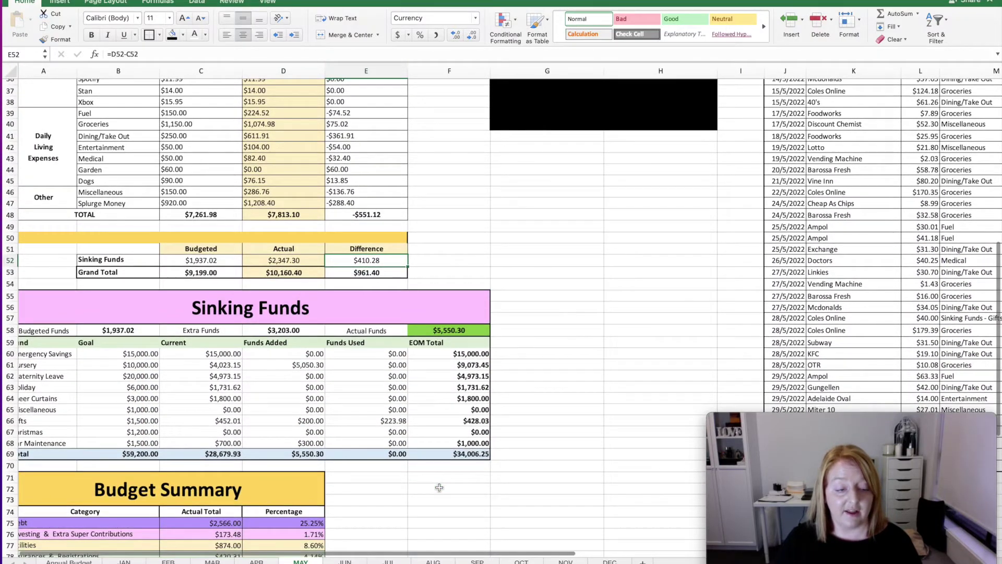
scroll(439, 487, up, 1)
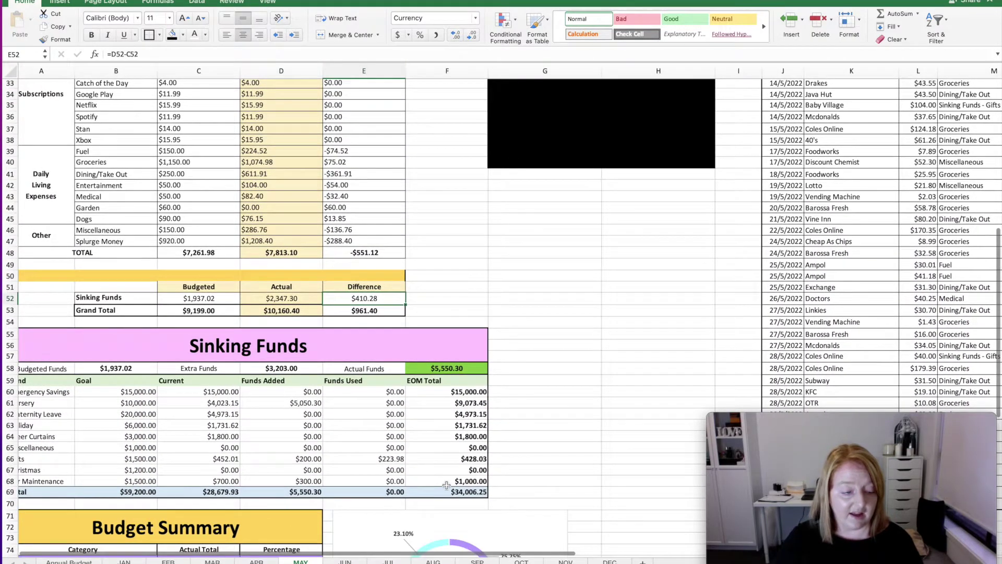
scroll(447, 486, right, 1)
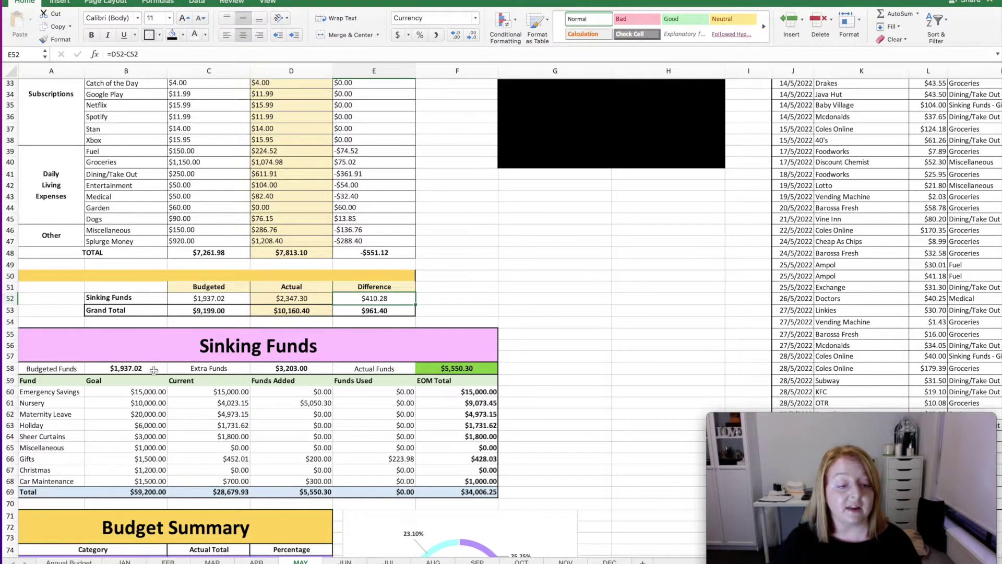
click(290, 369)
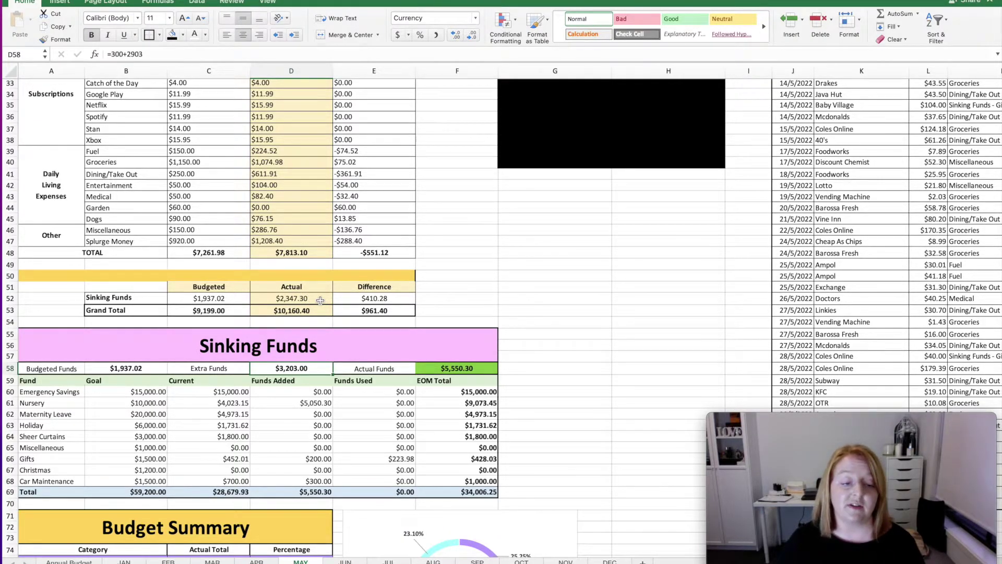
click(471, 371)
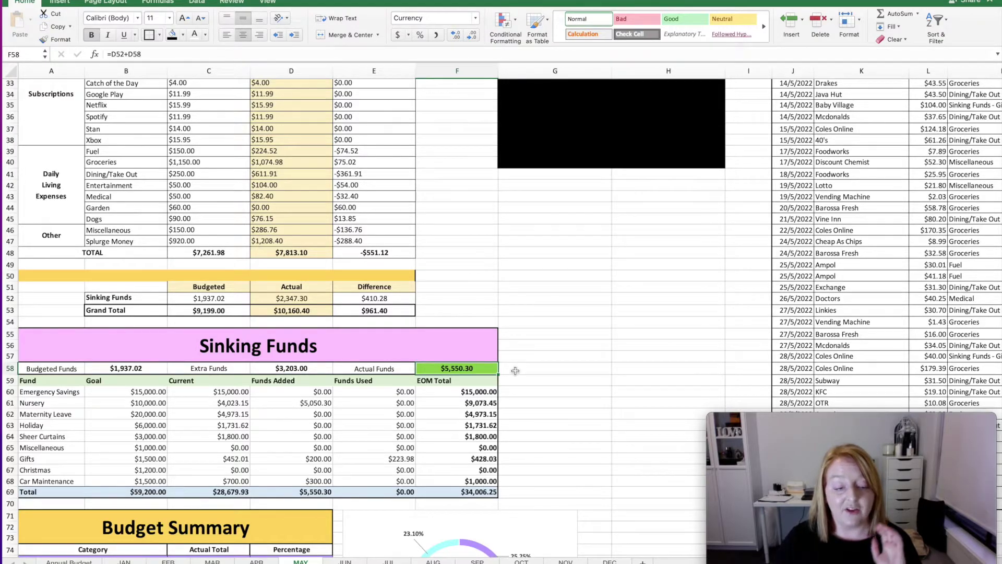
Step: Check the Emergency Savings EOM Total formula and the Nursery fund's balance, funds added and EOM Total
scroll(516, 370, down, 1)
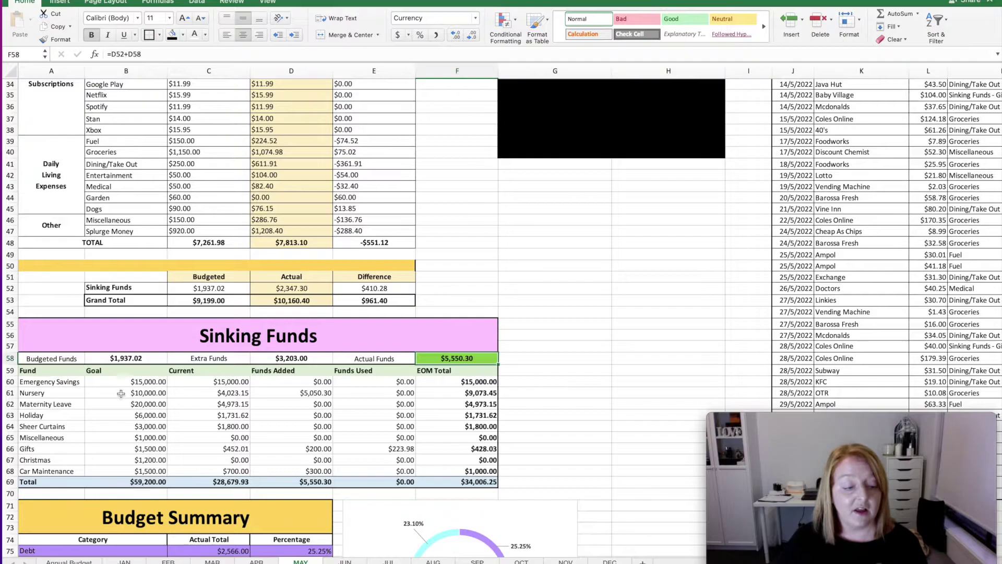
click(39, 384)
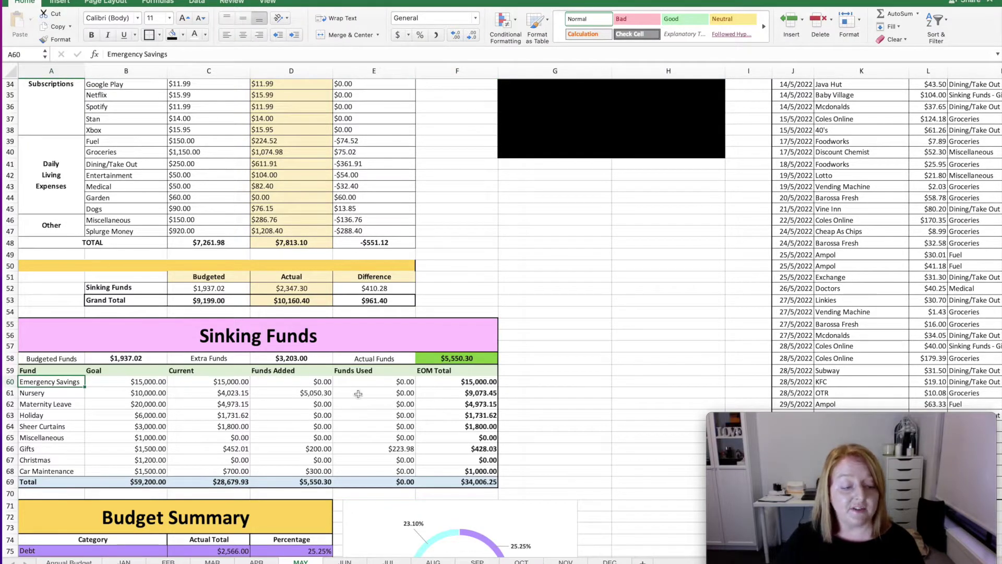
click(477, 383)
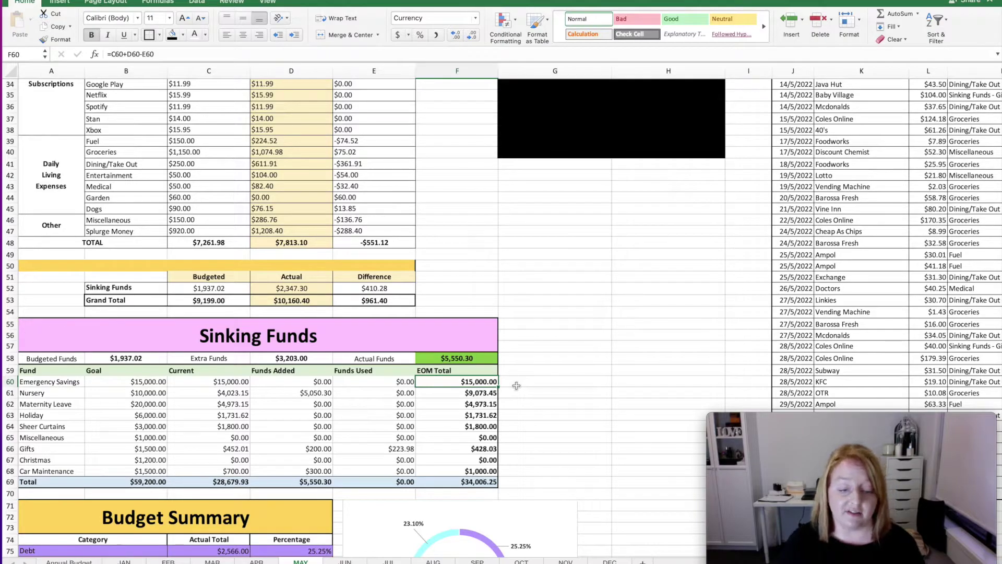
key(Down)
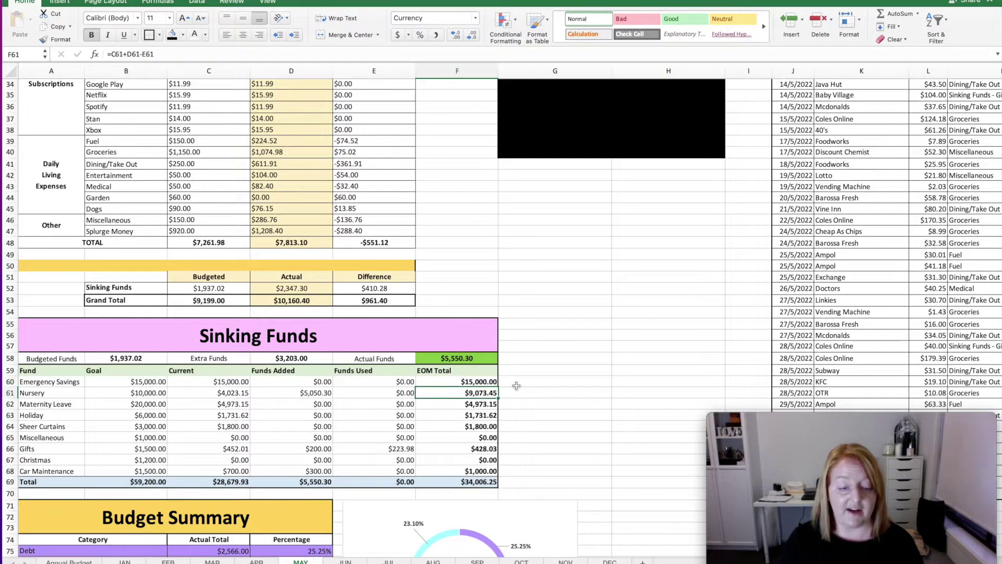
key(Left)
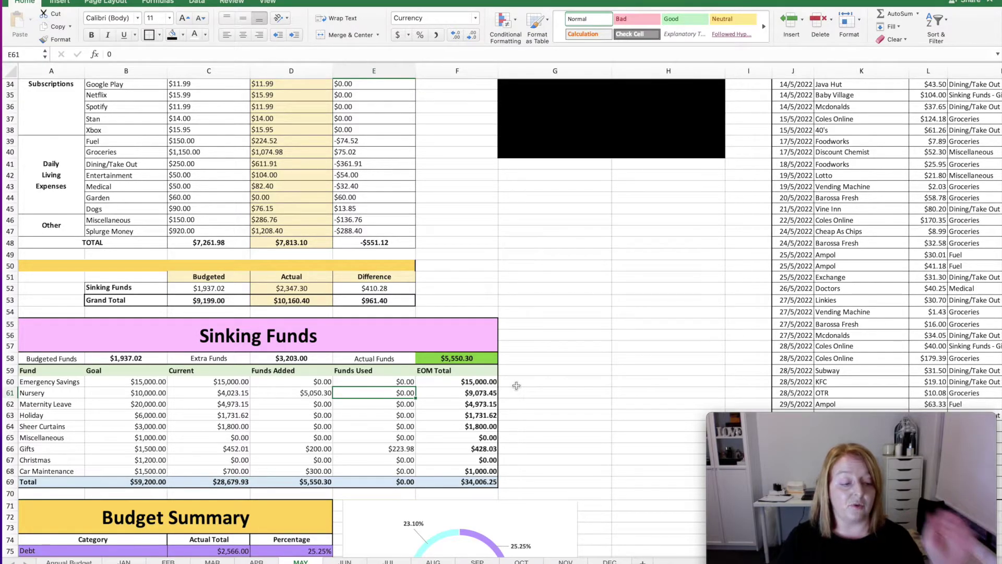
key(Left)
key(Left)
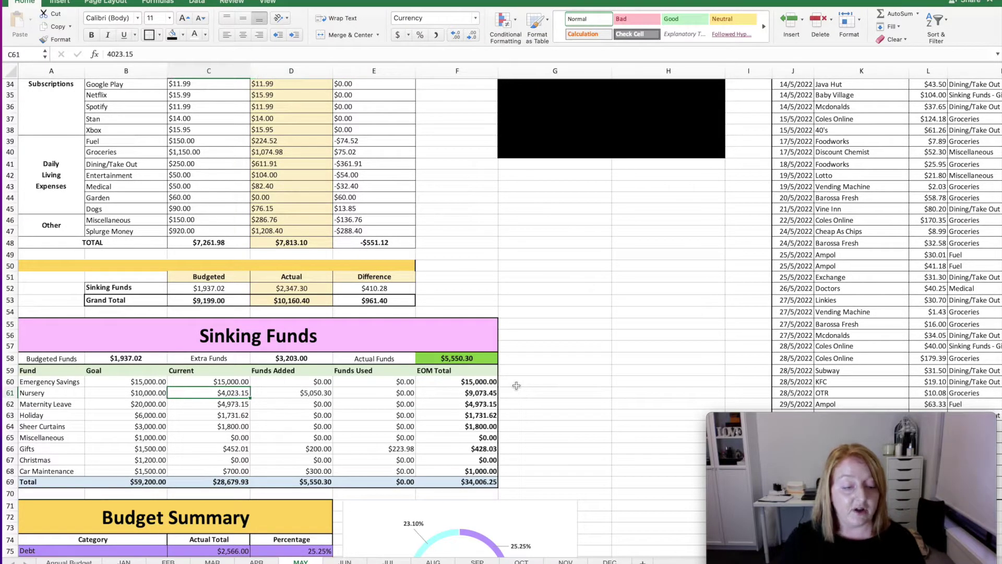
key(Right)
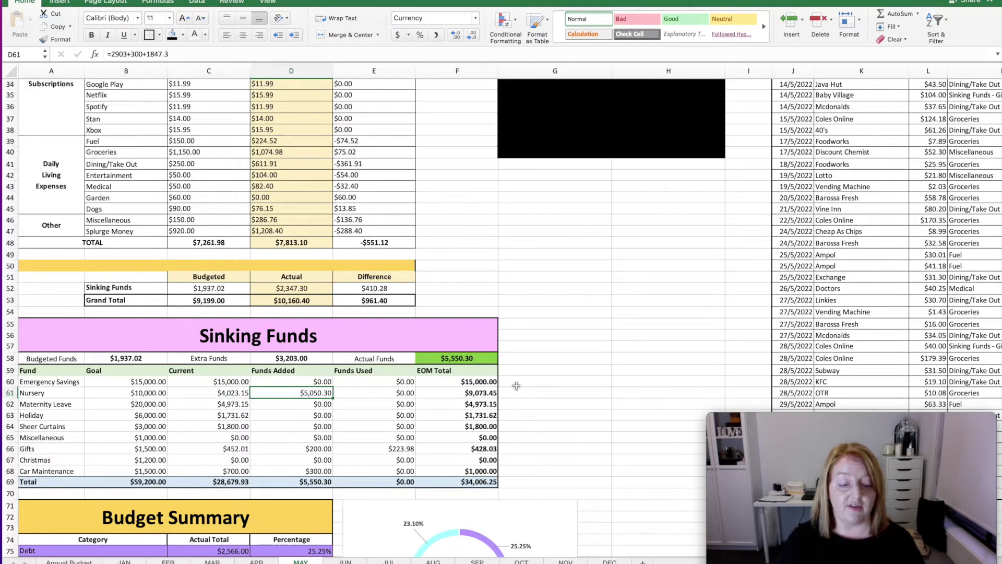
key(Right)
key(Right)
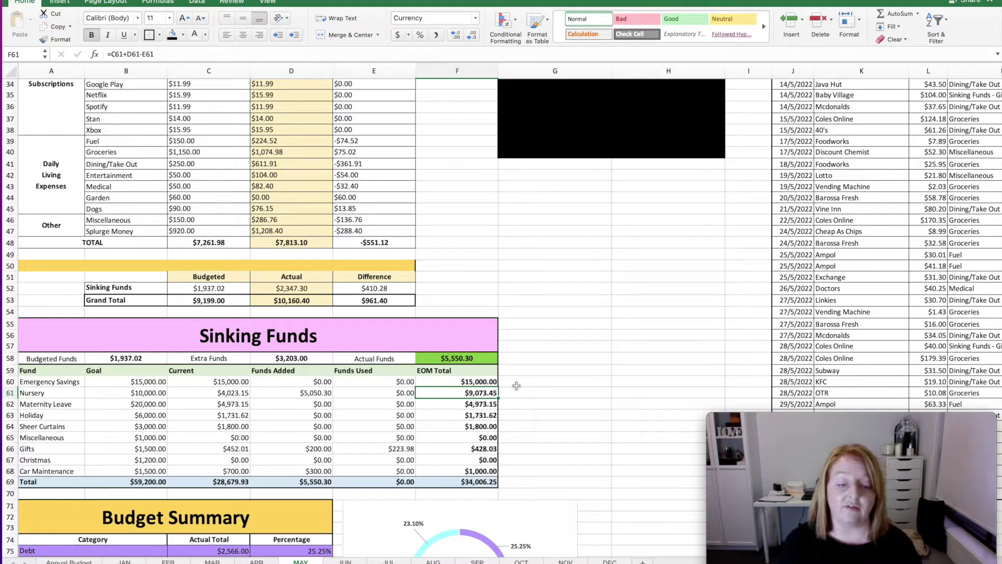
Step: Verify Maternity Leave funds used, $300 added to Car Maintenance, $200 to Gifts, and the Gifts funds-used formula
key(Down)
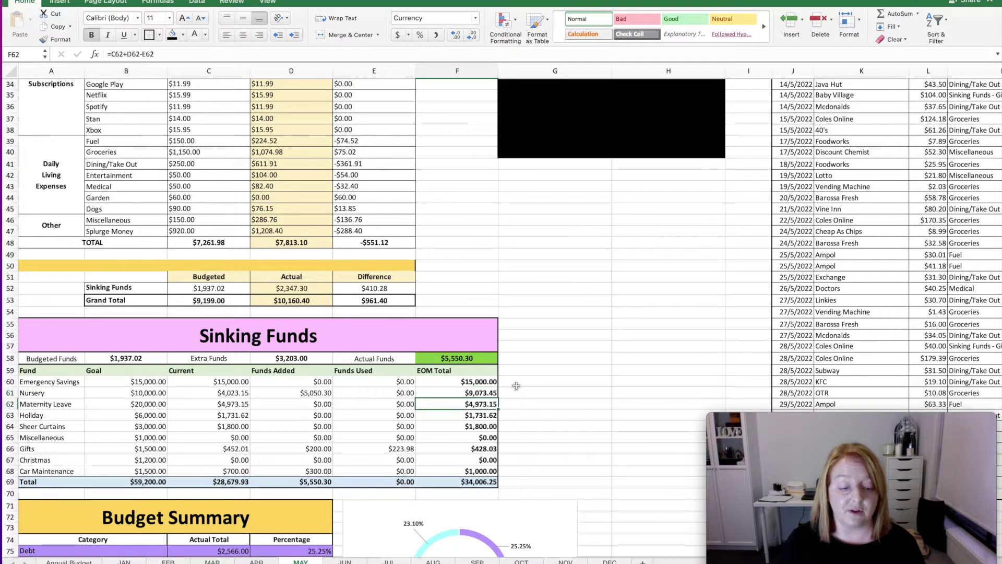
key(Left)
key(Left)
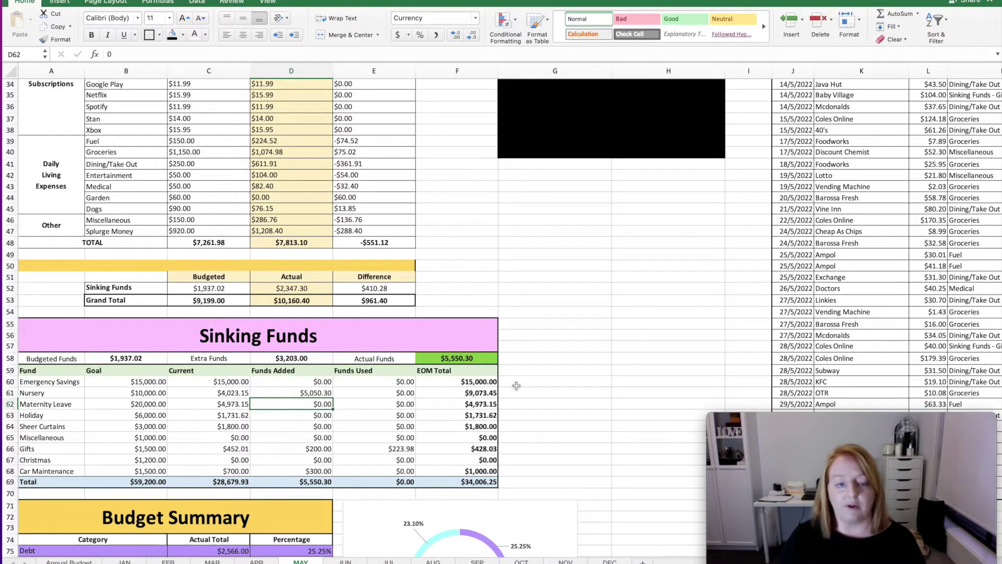
key(Down)
key(Down)
key(Down)
key(Down)
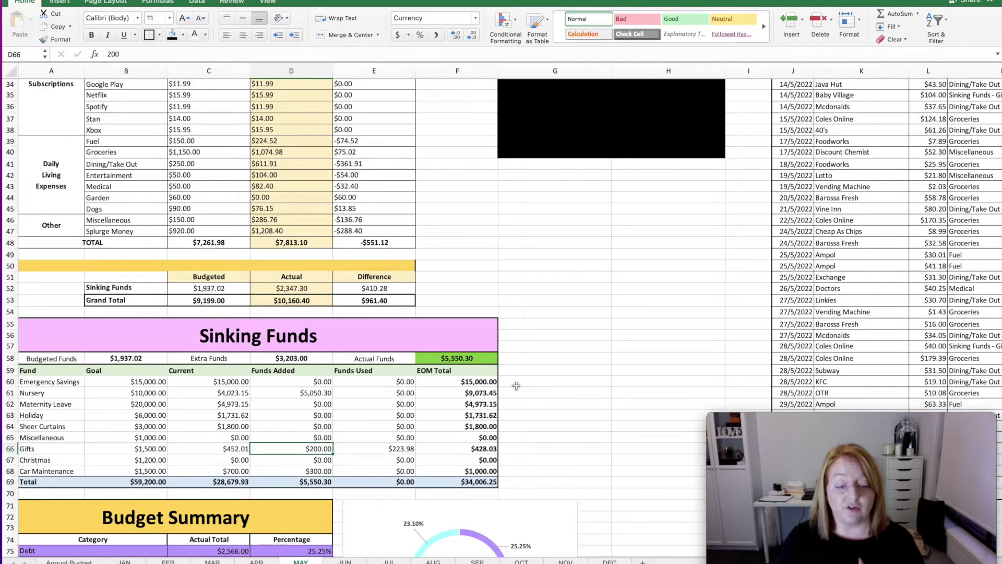
key(Down)
key(Down)
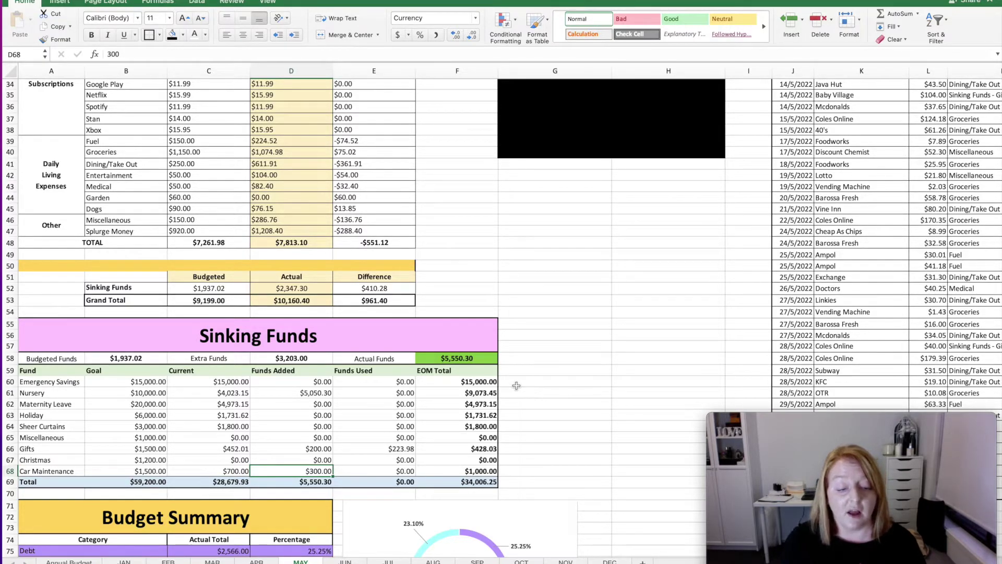
key(Up)
key(Up)
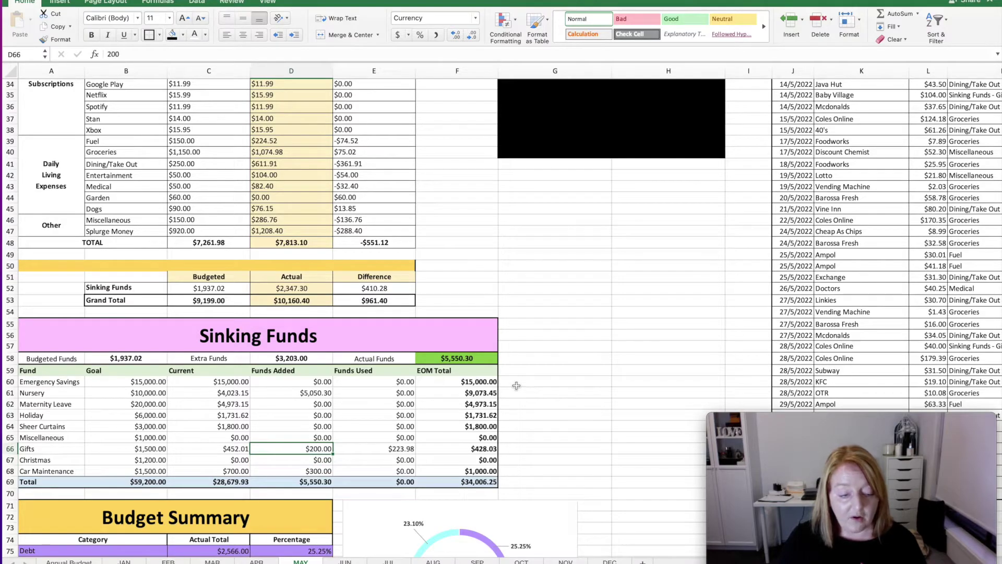
key(Right)
key(Right)
key(Left)
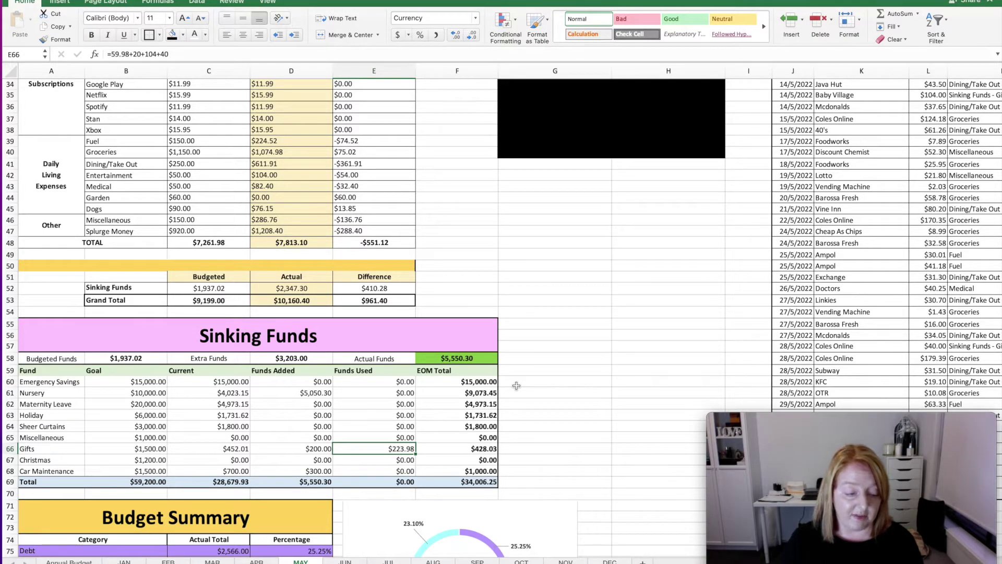
key(Right)
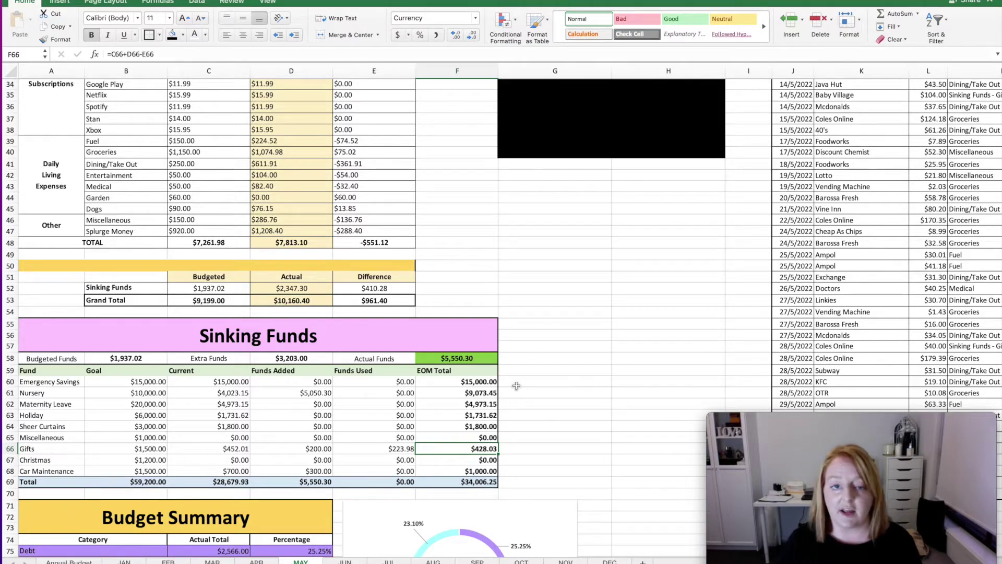
key(Down)
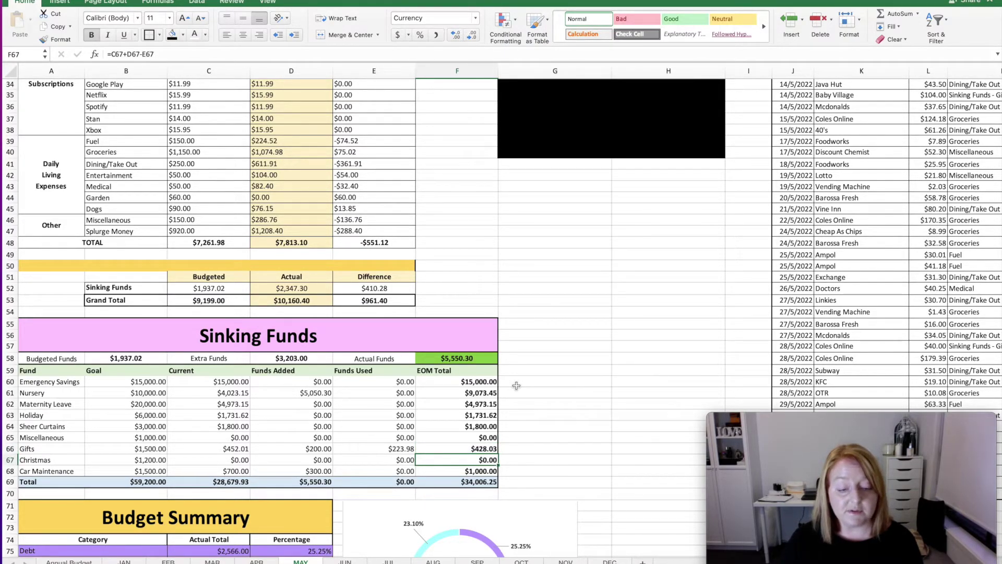
key(Down)
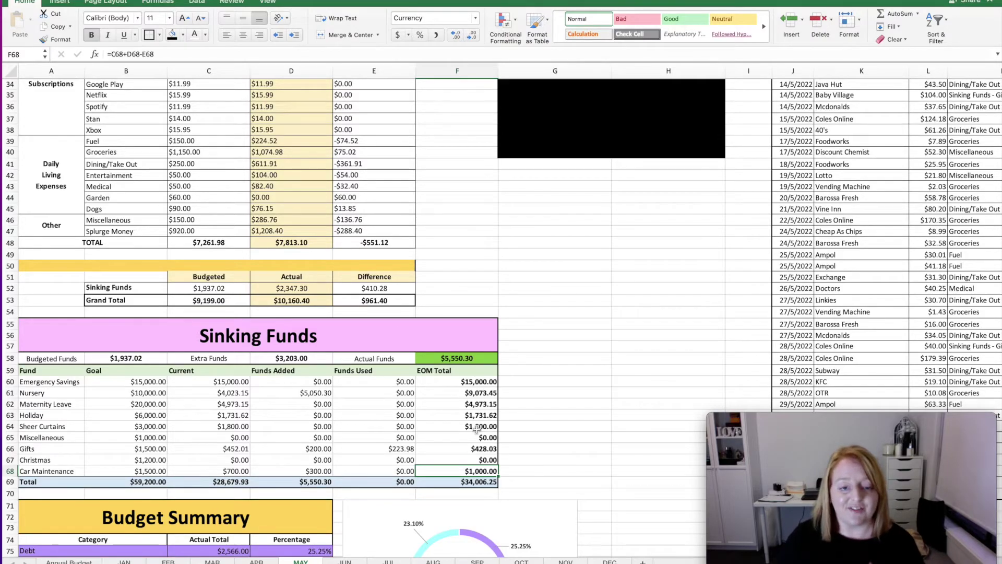
scroll(538, 438, down, 5)
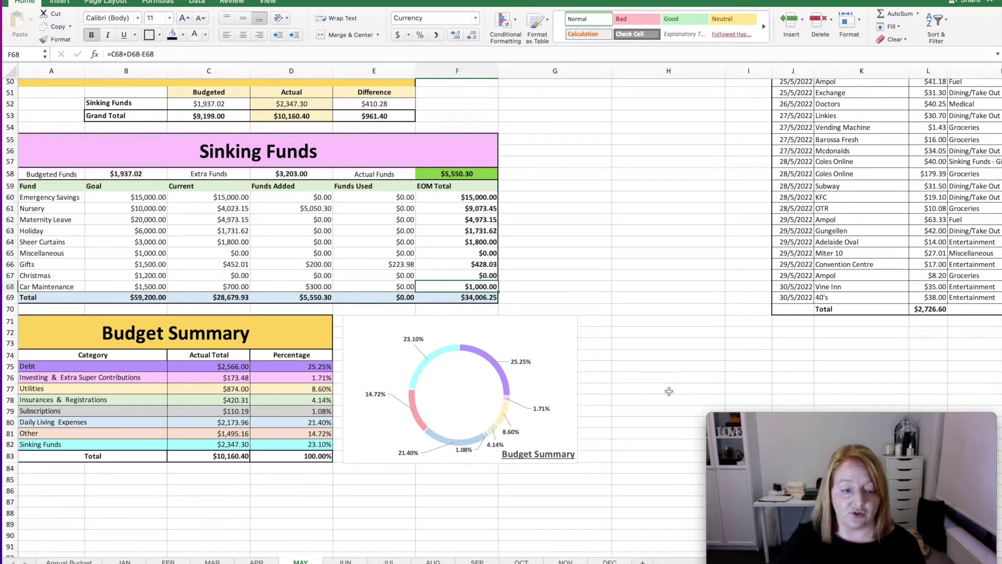
click(317, 368)
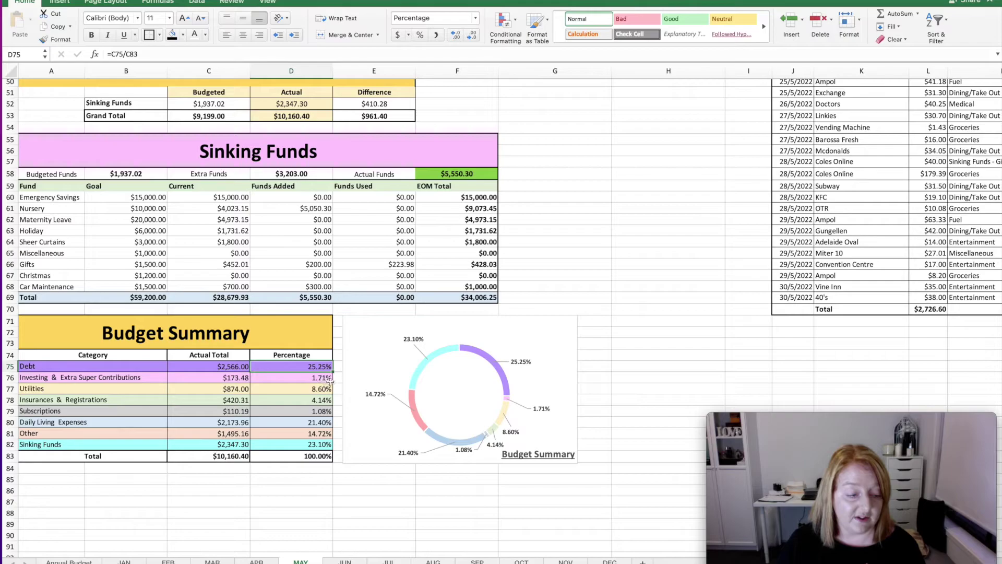
click(314, 391)
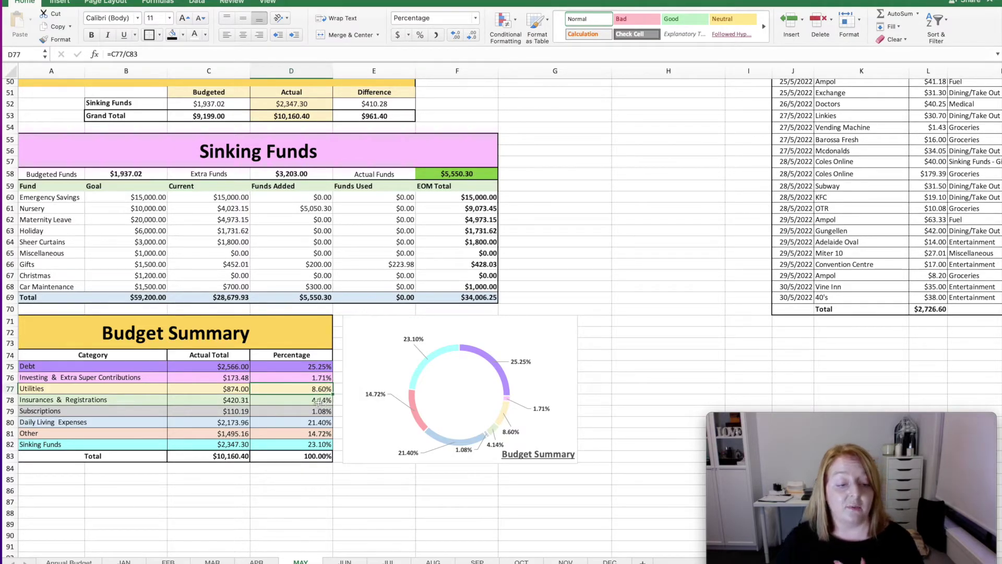
click(319, 401)
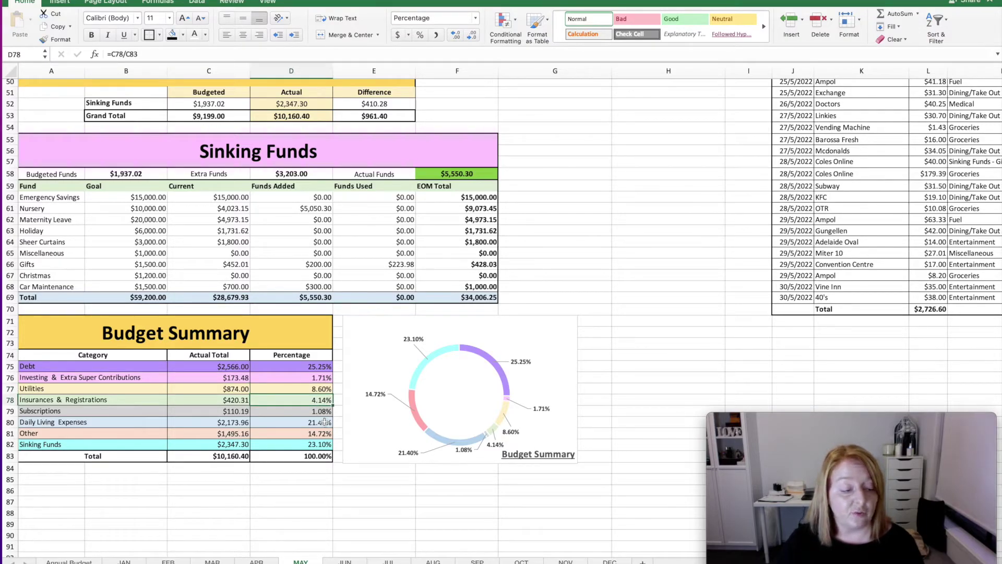
click(319, 412)
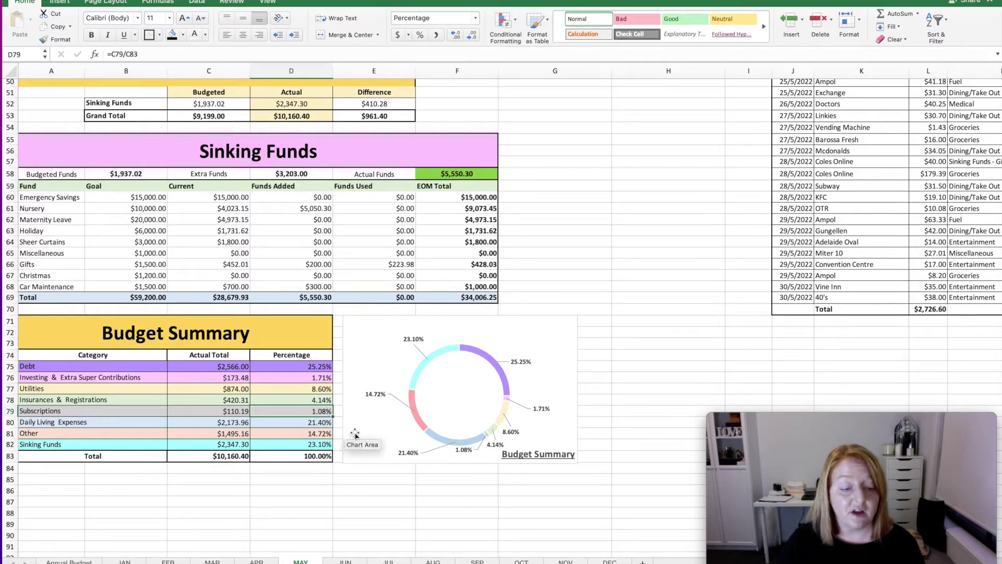
click(315, 425)
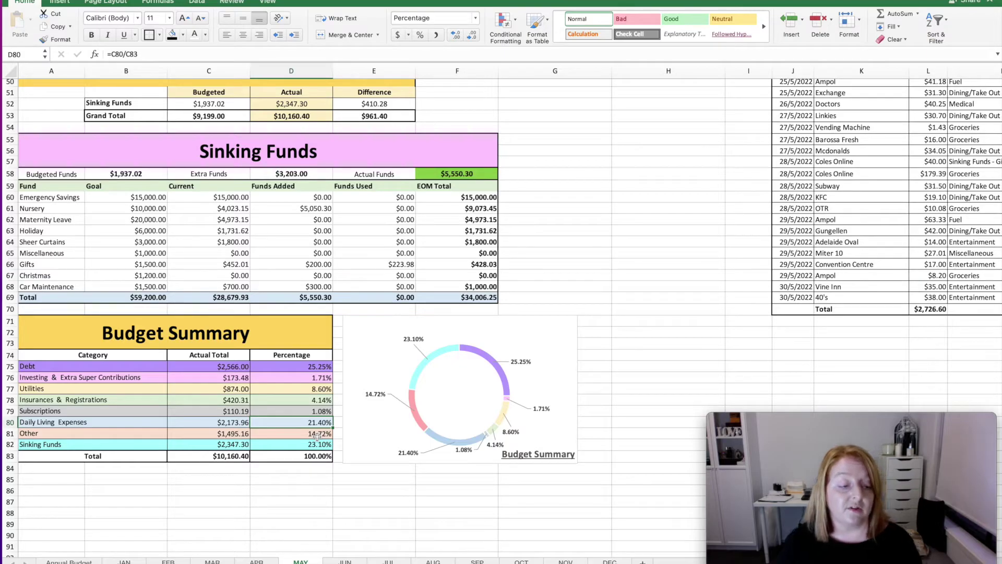
click(317, 435)
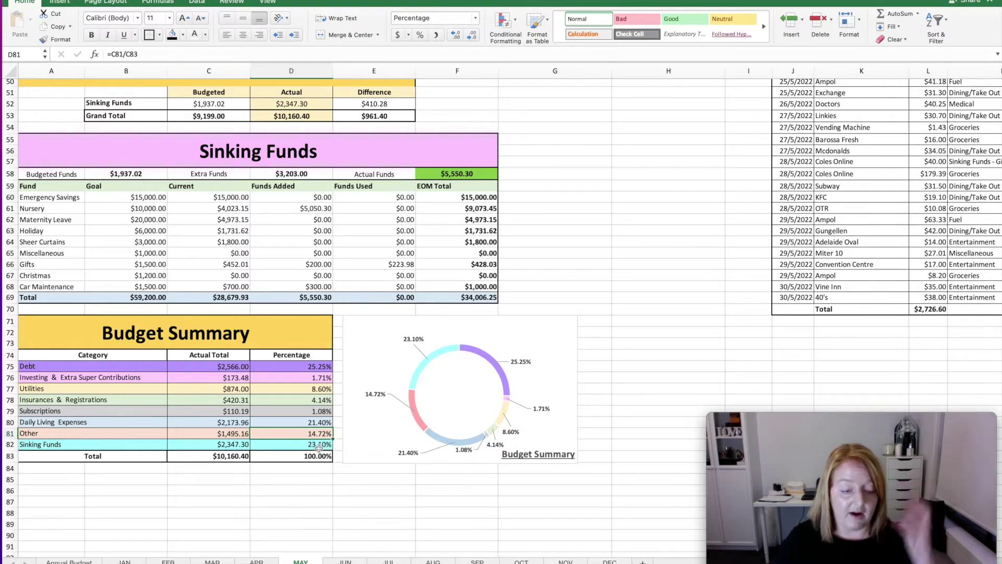
click(317, 447)
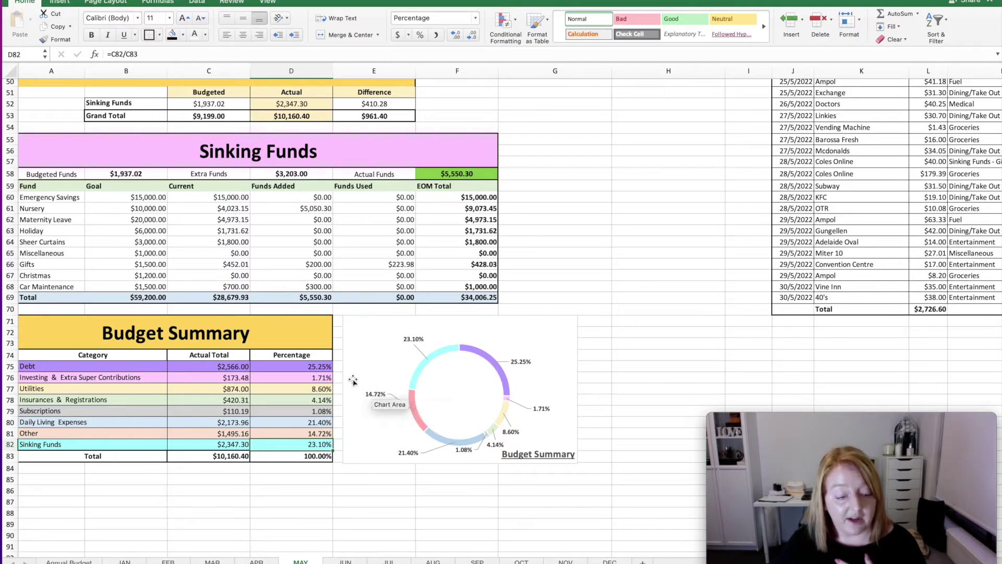
click(319, 368)
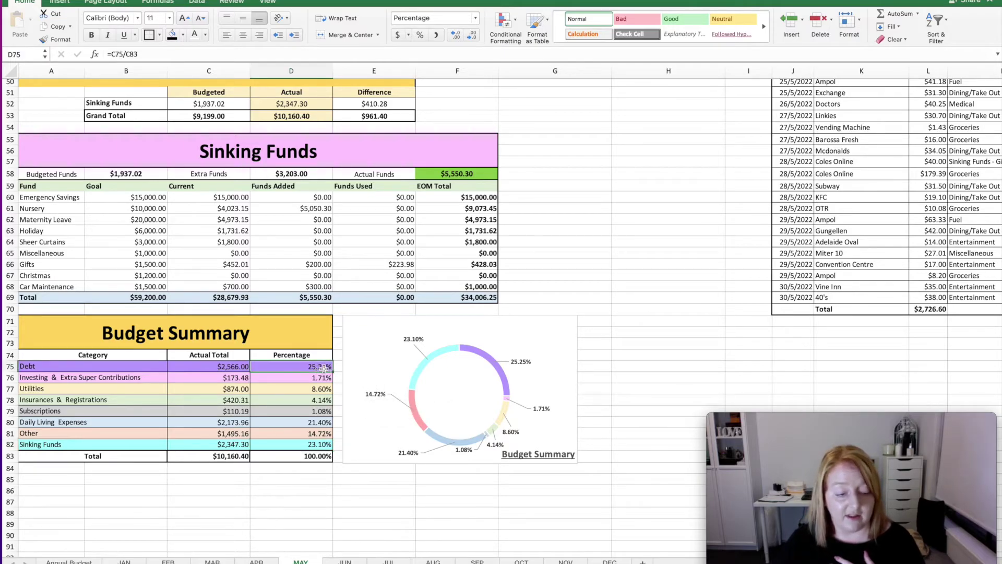
click(317, 445)
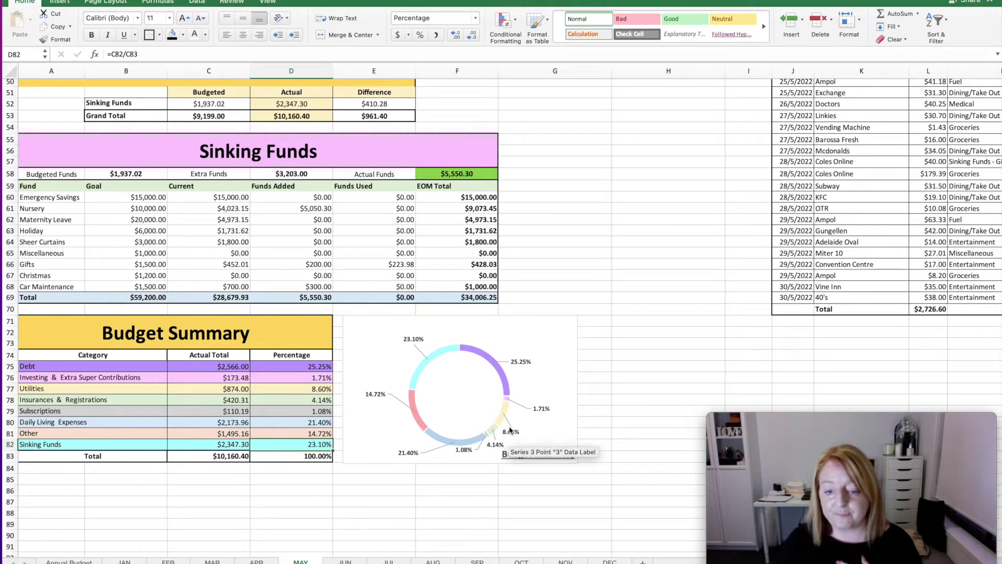
scroll(555, 405, up, 10)
scroll(554, 405, up, 7)
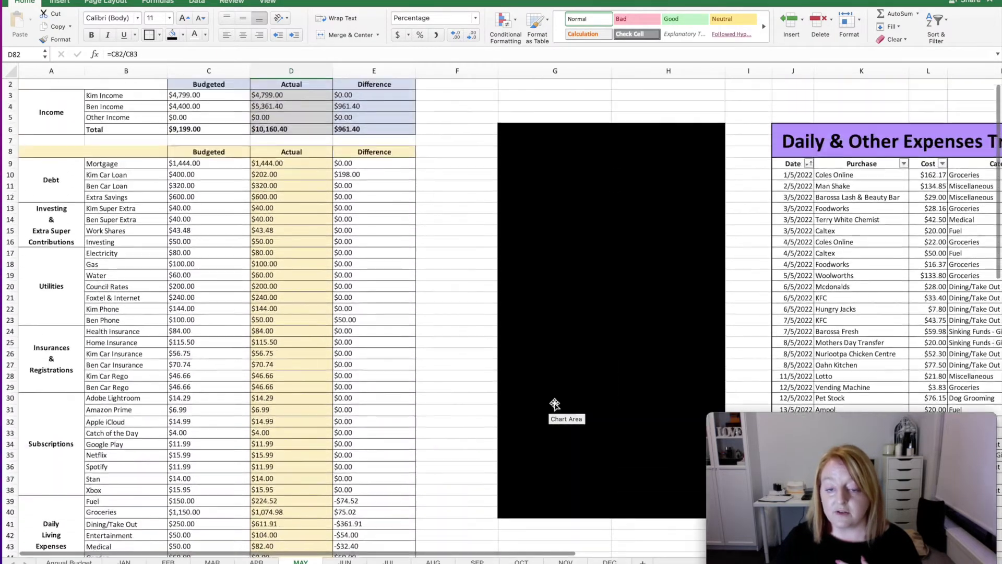
drag(476, 555, 611, 554)
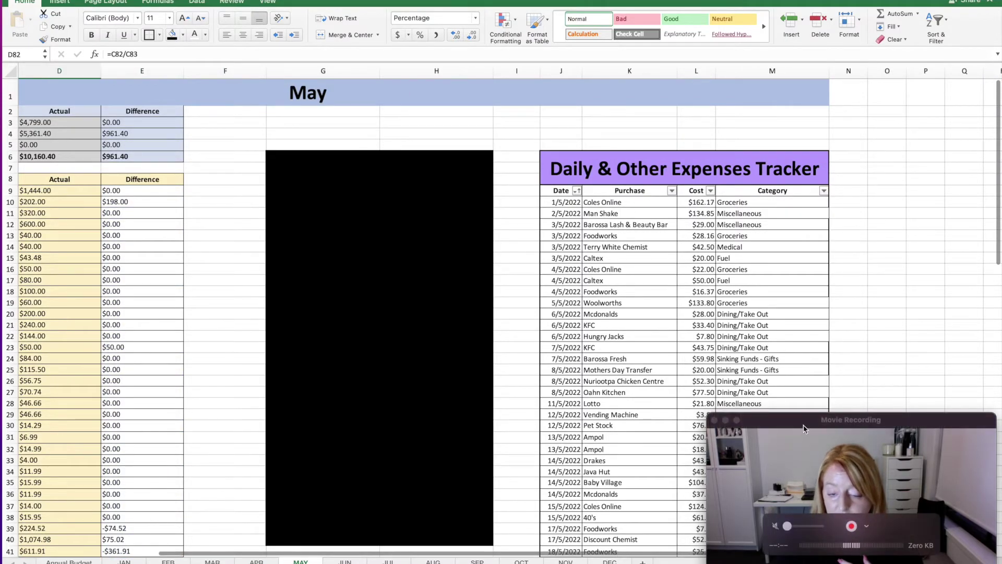
drag(804, 427, 245, 367)
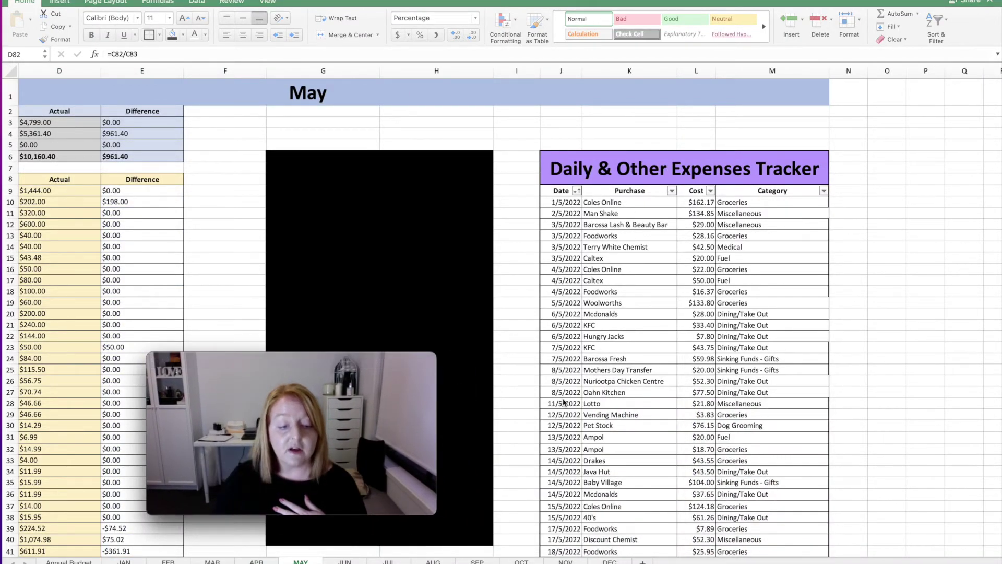
scroll(707, 302, down, 3)
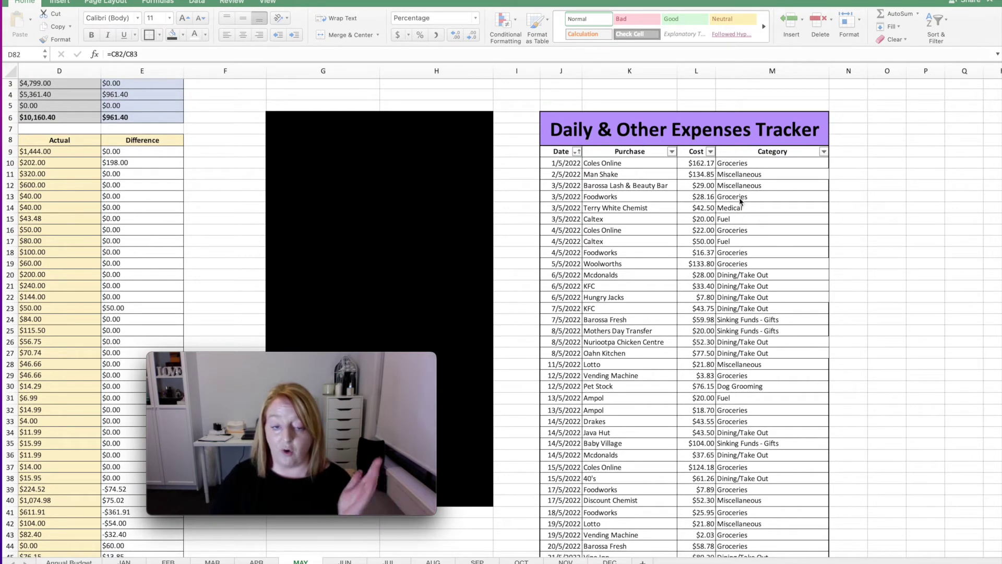
scroll(725, 217, down, 4)
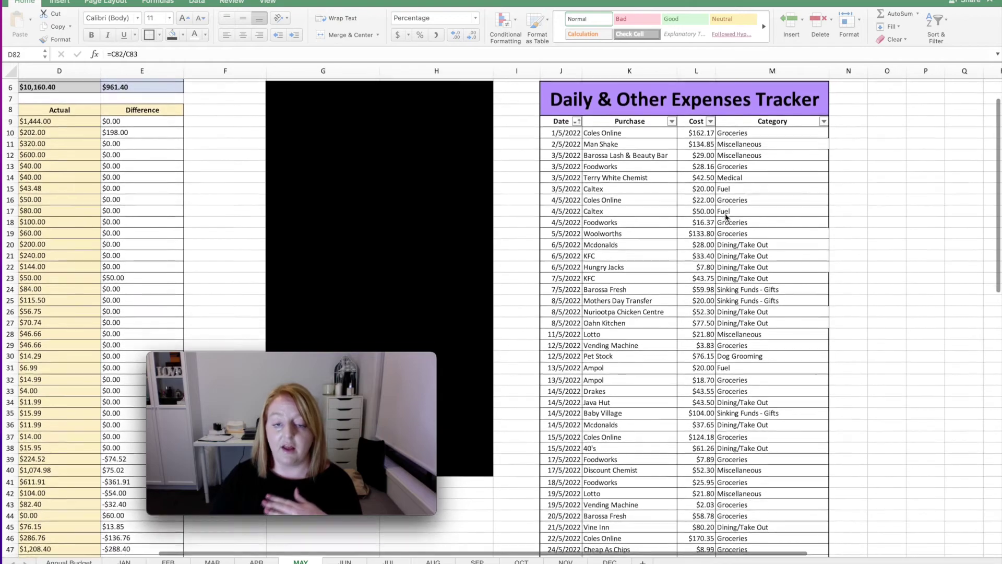
scroll(725, 218, down, 2)
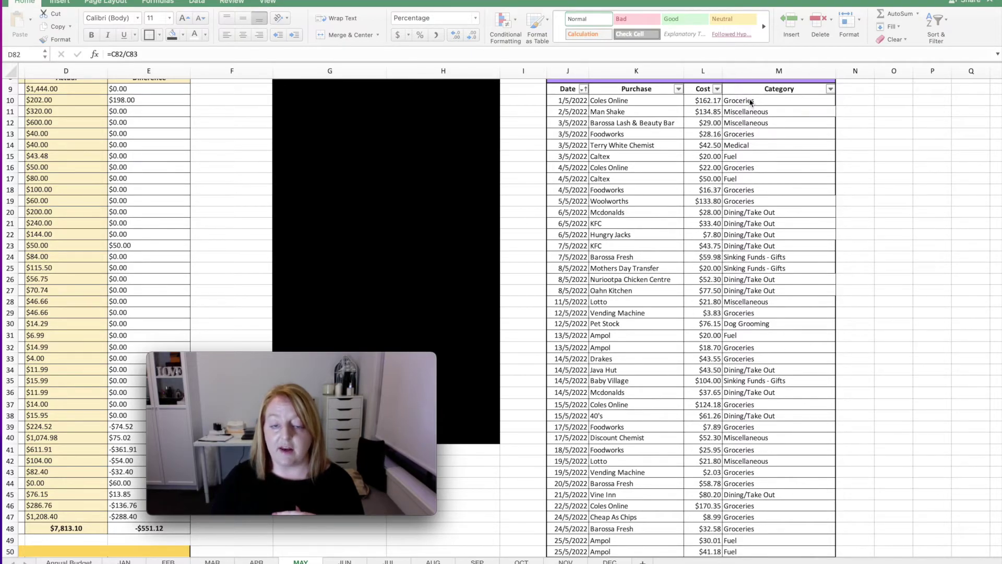
scroll(760, 377, down, 3)
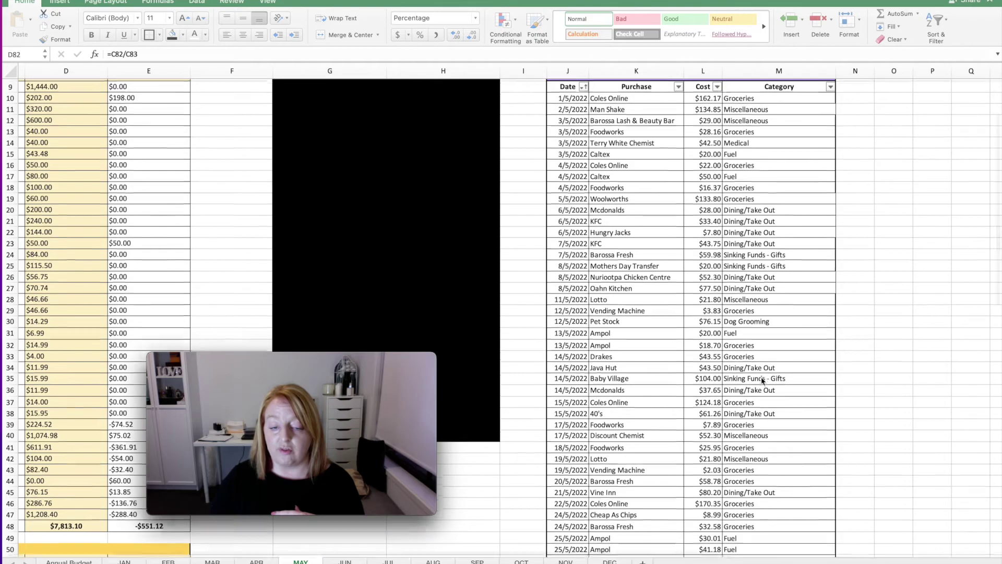
scroll(762, 381, up, 5)
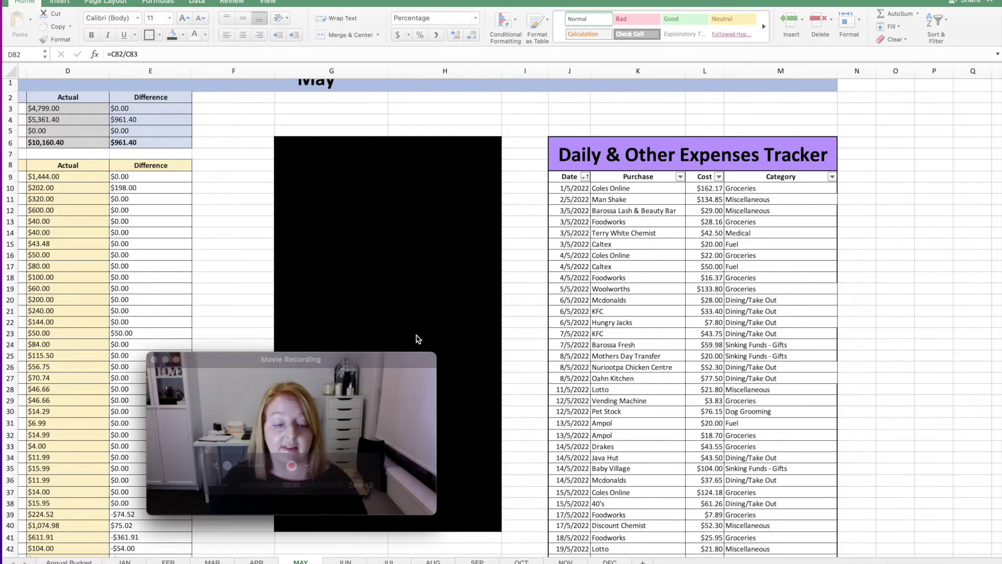
drag(364, 365, 909, 413)
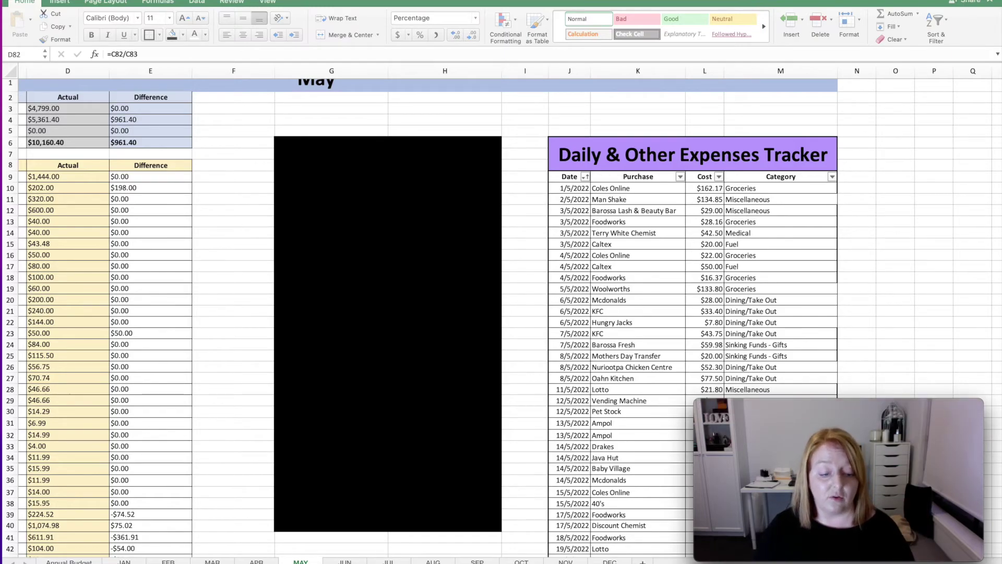
scroll(211, 509, left, 5)
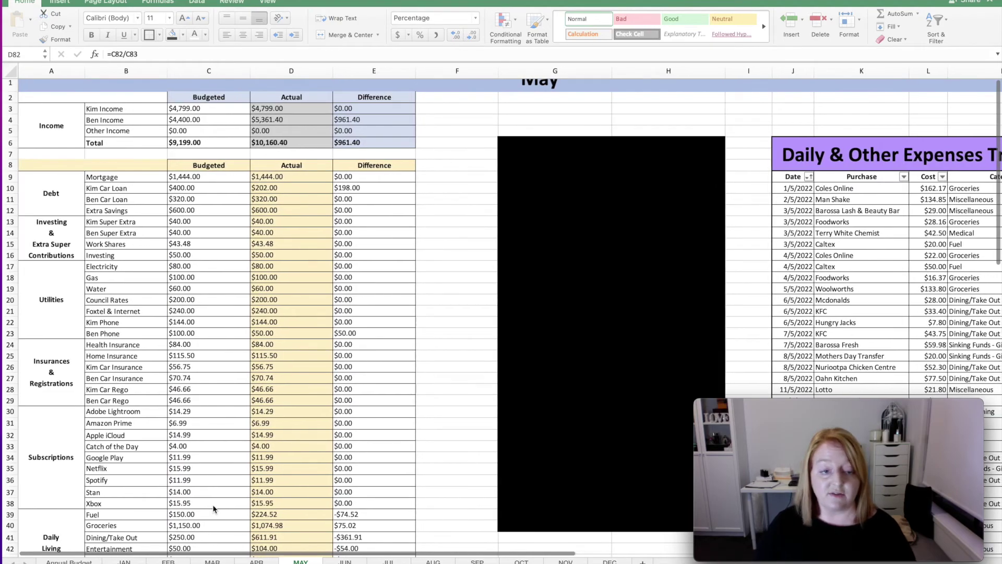
scroll(214, 508, up, 1)
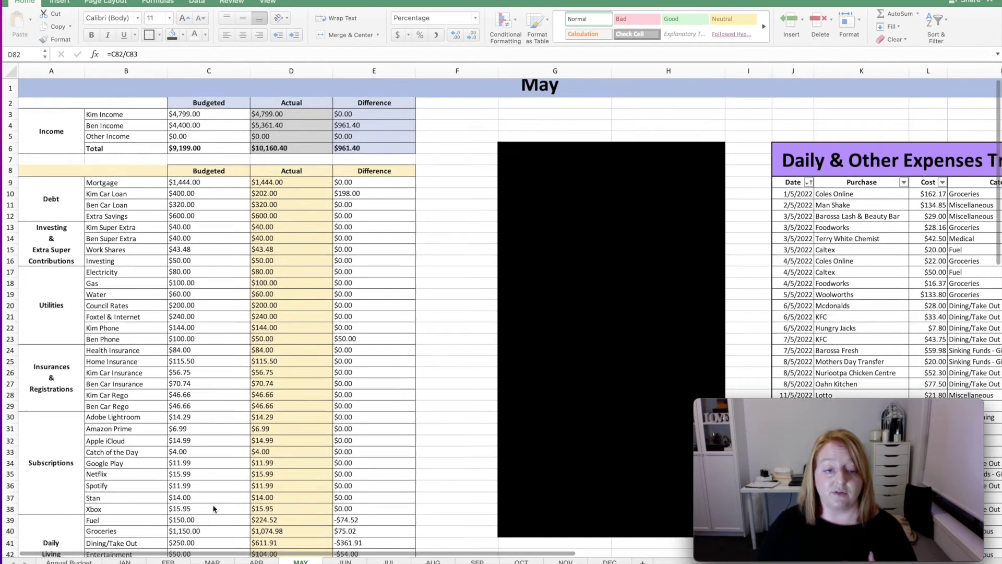